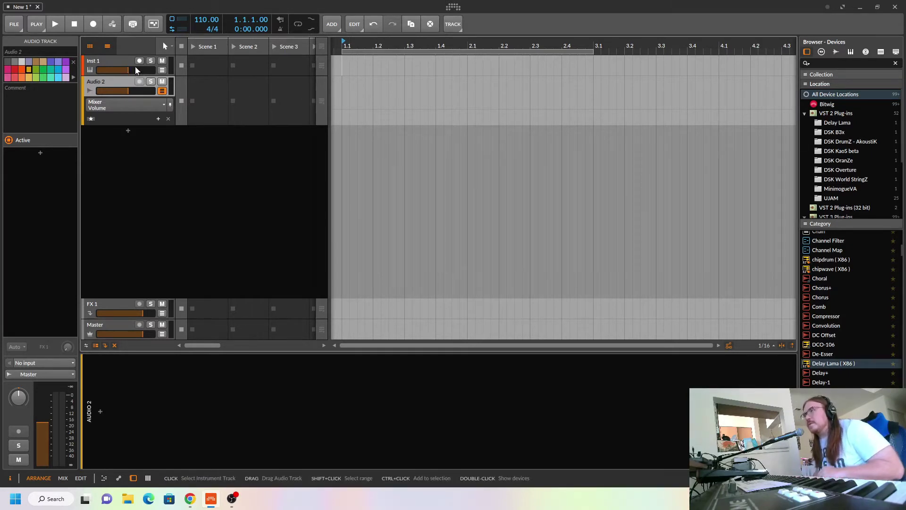
# Step: Arm the Inst 1 track for recording, load the Delay Lama (X86) instrument onto it and close its plug-in window
pyautogui.click(139, 63)
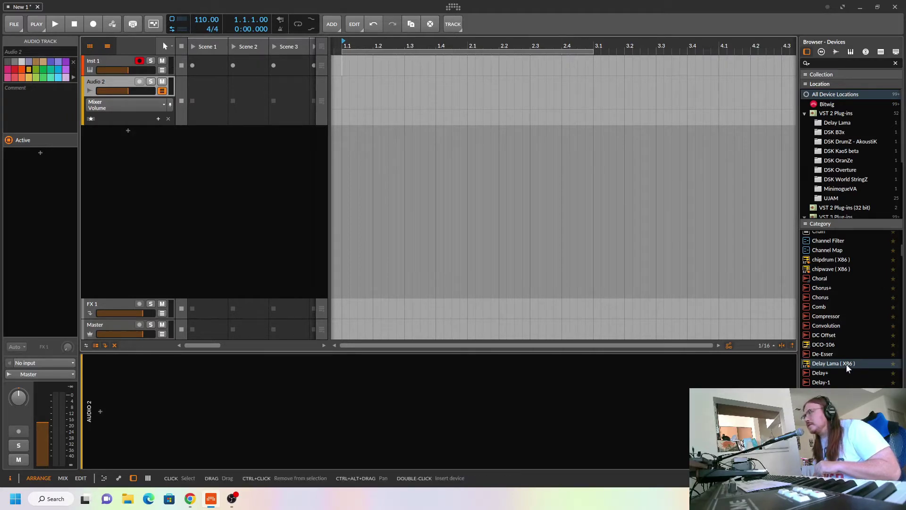
pyautogui.moveTo(848, 367); pyautogui.dragTo(146, 74)
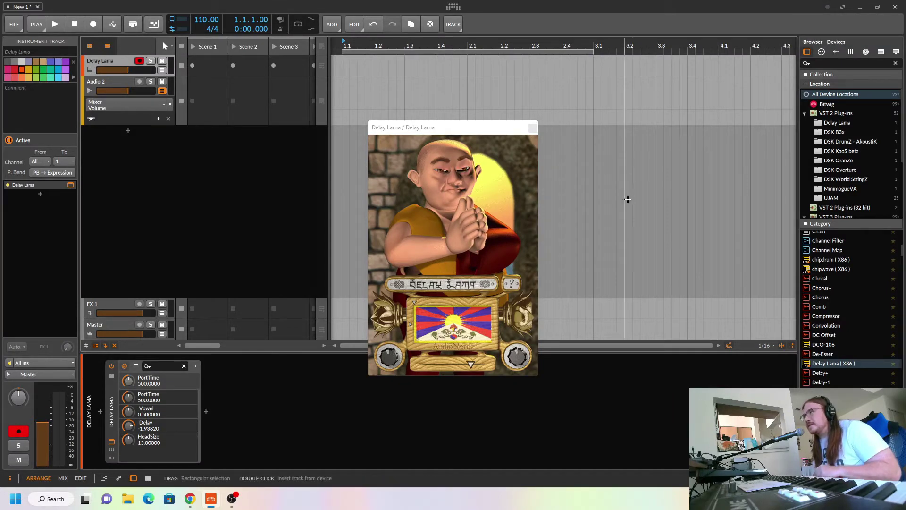
pyautogui.click(534, 130)
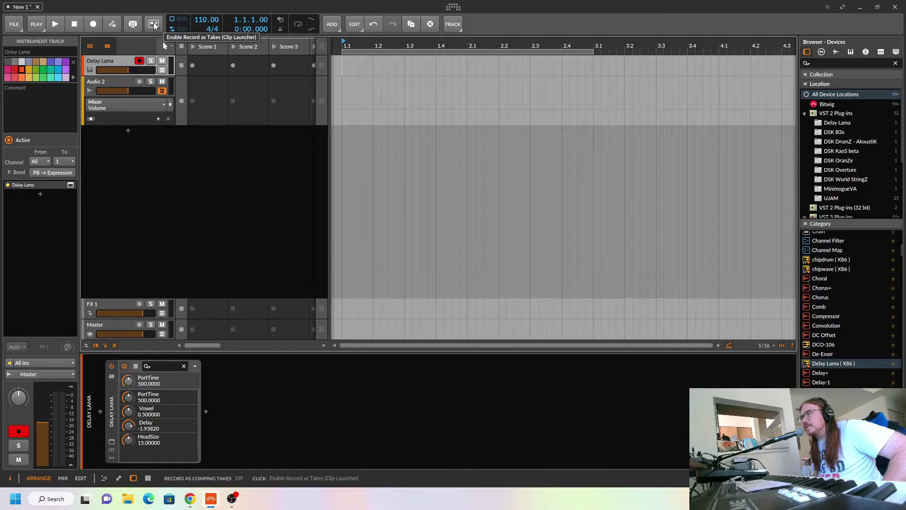
# Step: Open the audio settings and review the available driver models without changing the selection
pyautogui.click(154, 26)
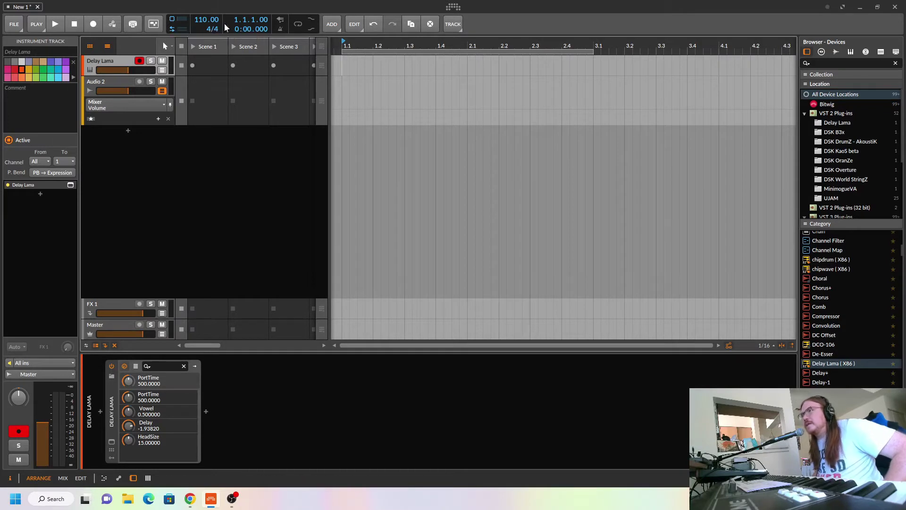
pyautogui.click(452, 8)
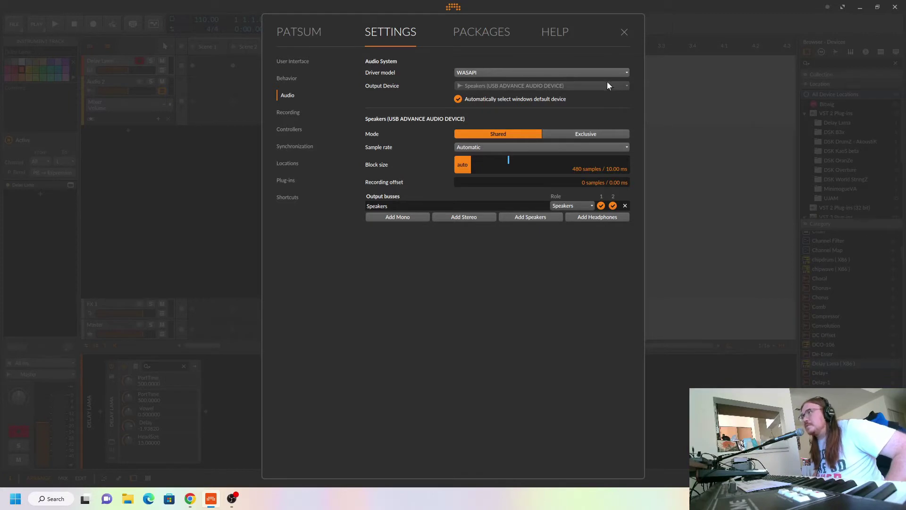
pyautogui.click(622, 72)
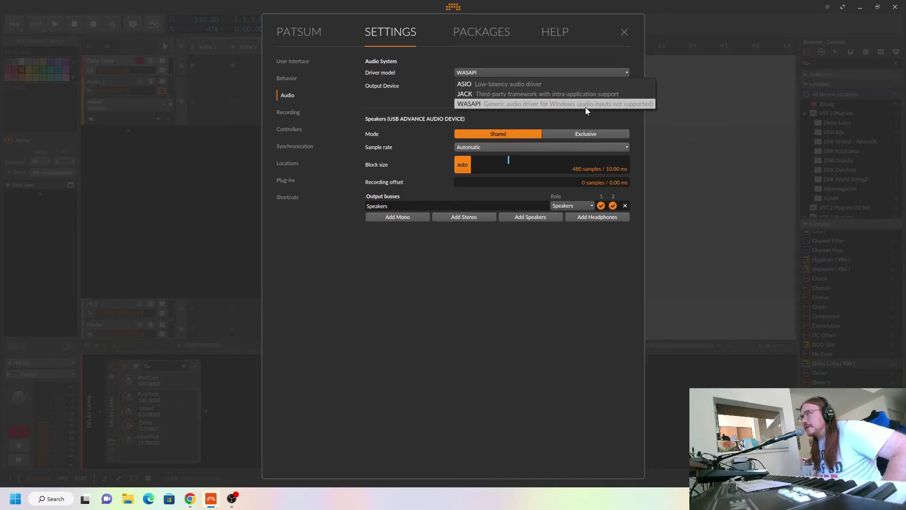
pyautogui.click(429, 101)
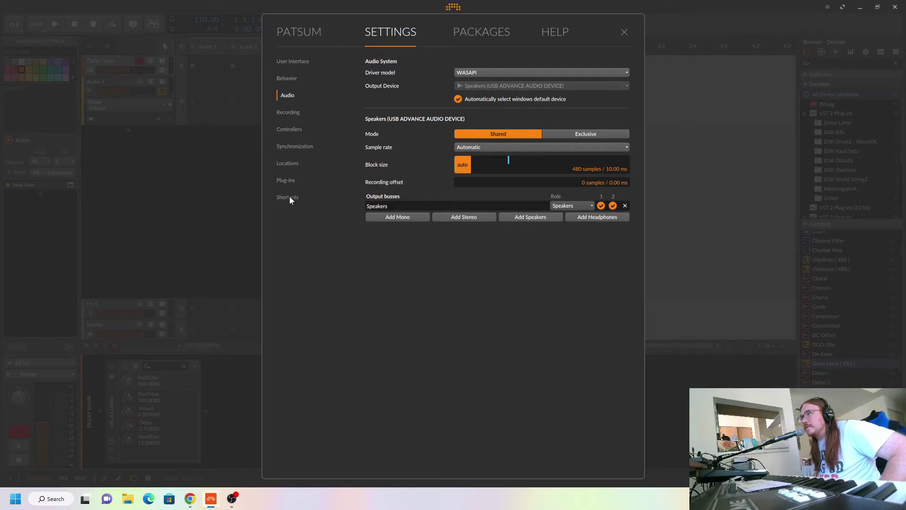
# Step: Add a Generic Keyboard + 8 Device Knobs (CC 20-27) controller in the controller settings
pyautogui.click(291, 131)
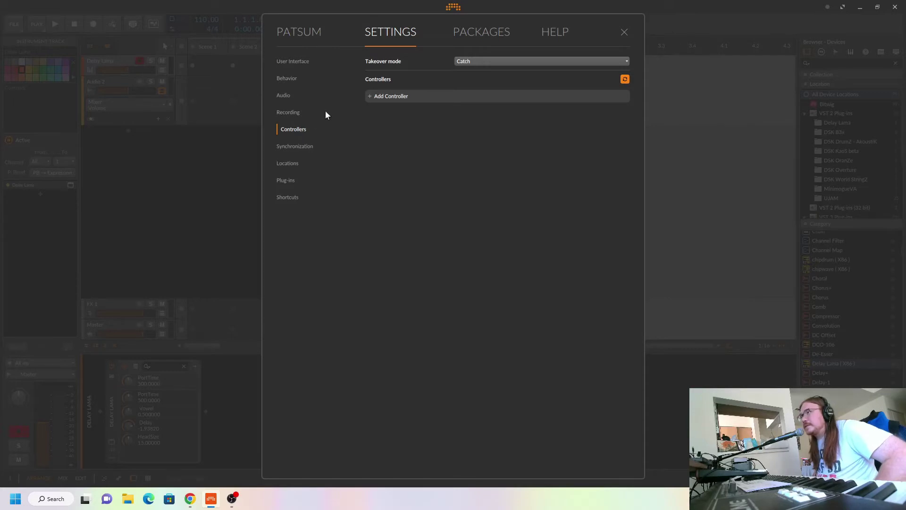
pyautogui.click(371, 99)
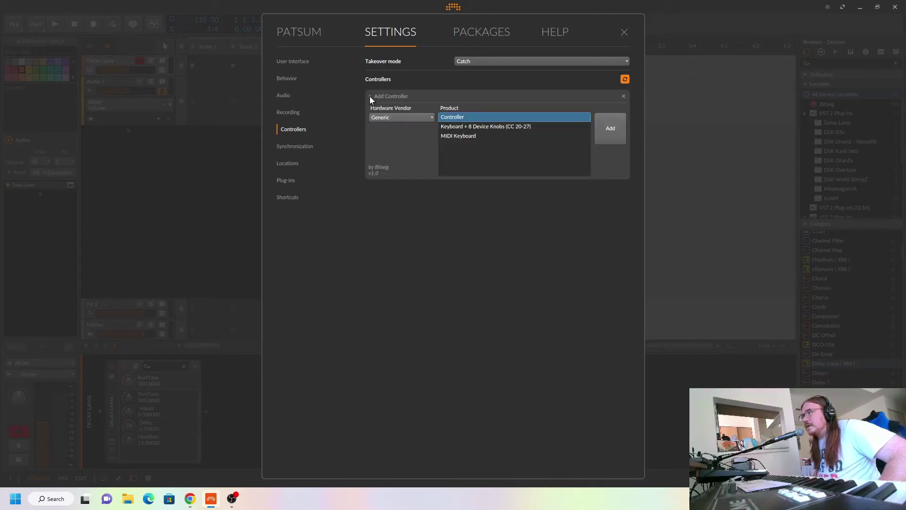
pyautogui.click(469, 127)
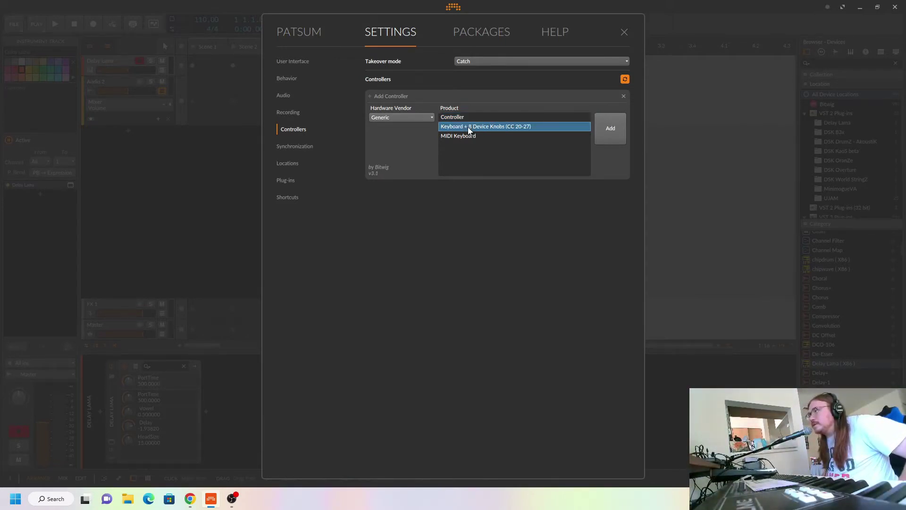
pyautogui.click(609, 134)
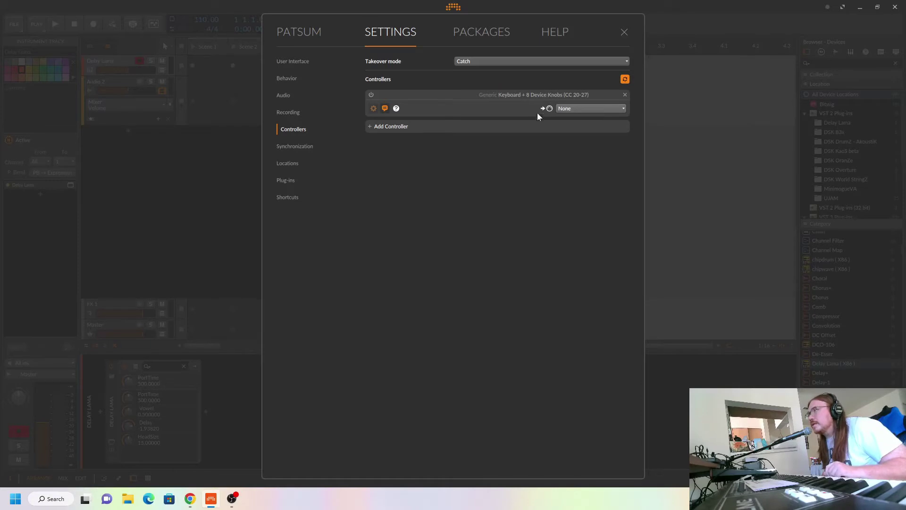
# Step: Assign CME UF as the MIDI input port of the added keyboard controller and close the settings
pyautogui.click(588, 109)
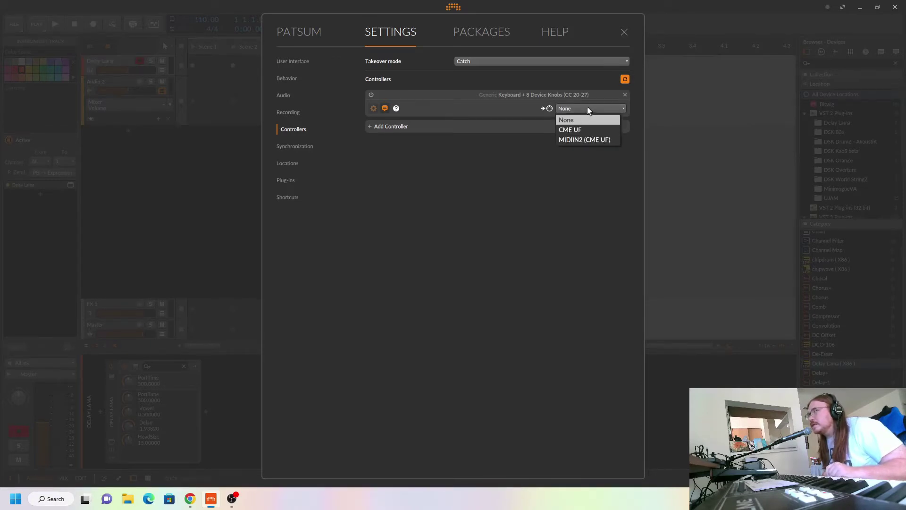
pyautogui.click(587, 108)
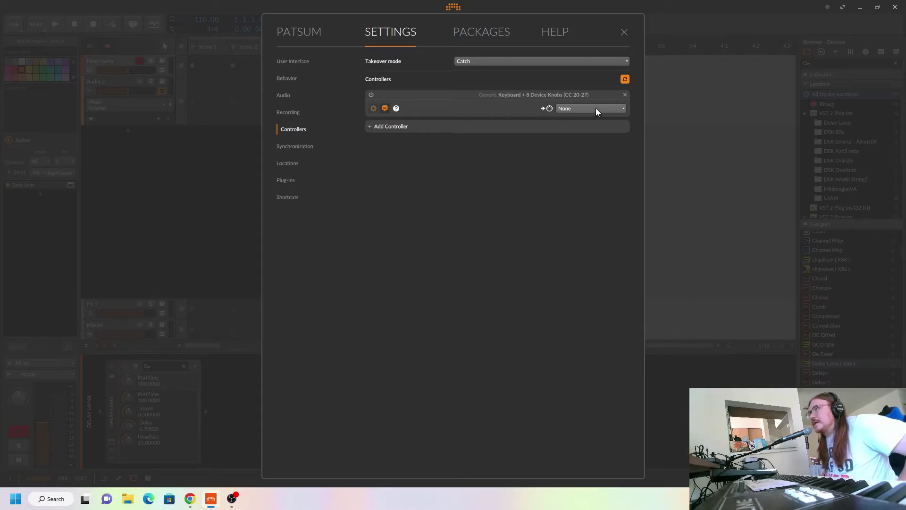
pyautogui.click(621, 109)
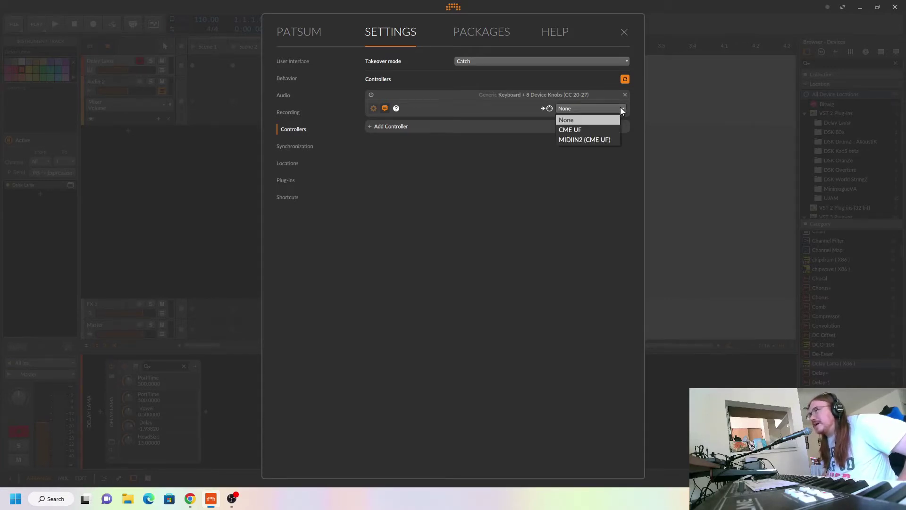
pyautogui.click(627, 106)
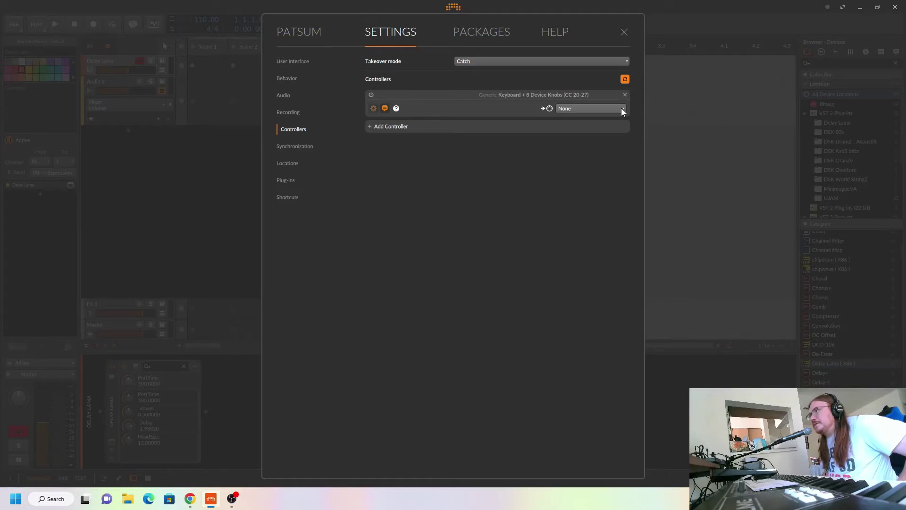
pyautogui.click(621, 109)
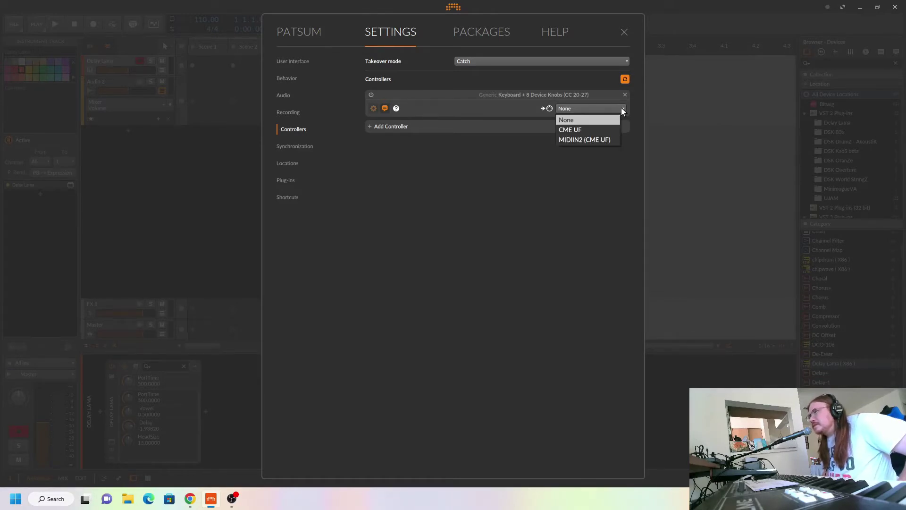
pyautogui.click(605, 134)
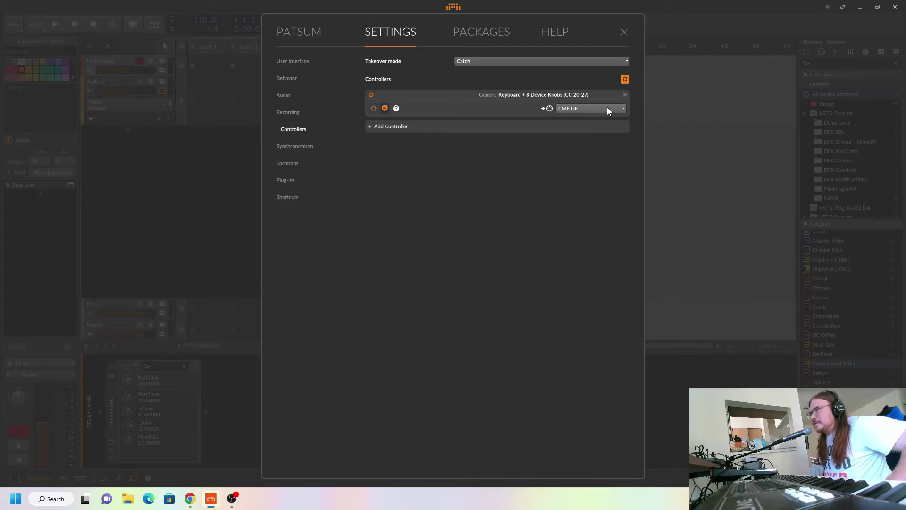
pyautogui.click(624, 32)
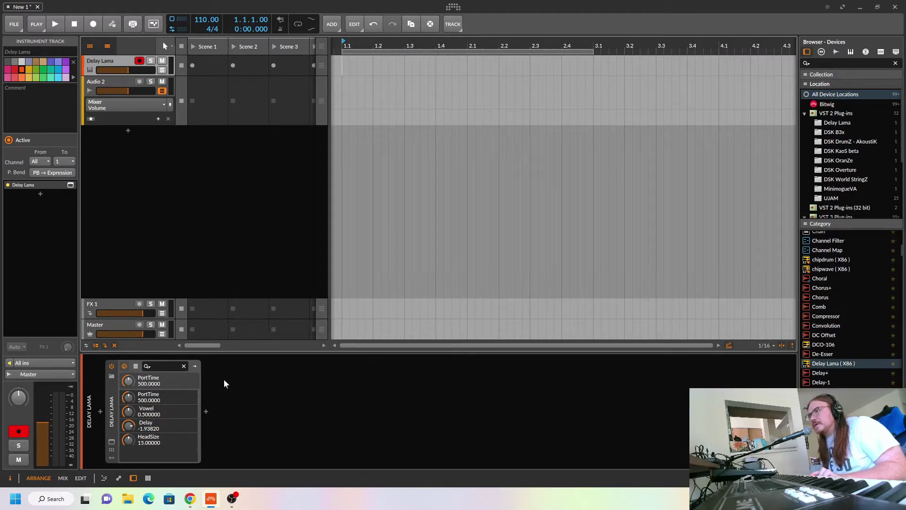
# Step: Check the Delay Lama device's Post-FX chain and plug-in window, closing both again
pyautogui.click(195, 368)
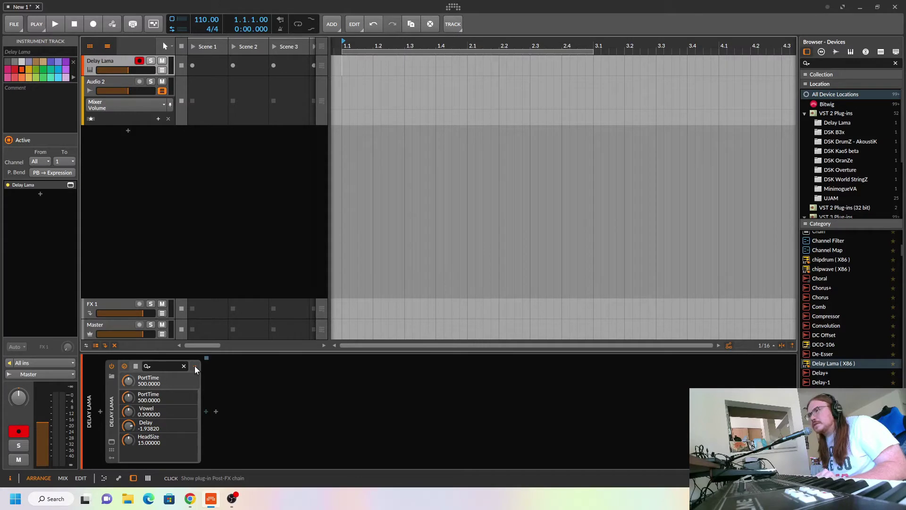
pyautogui.click(195, 368)
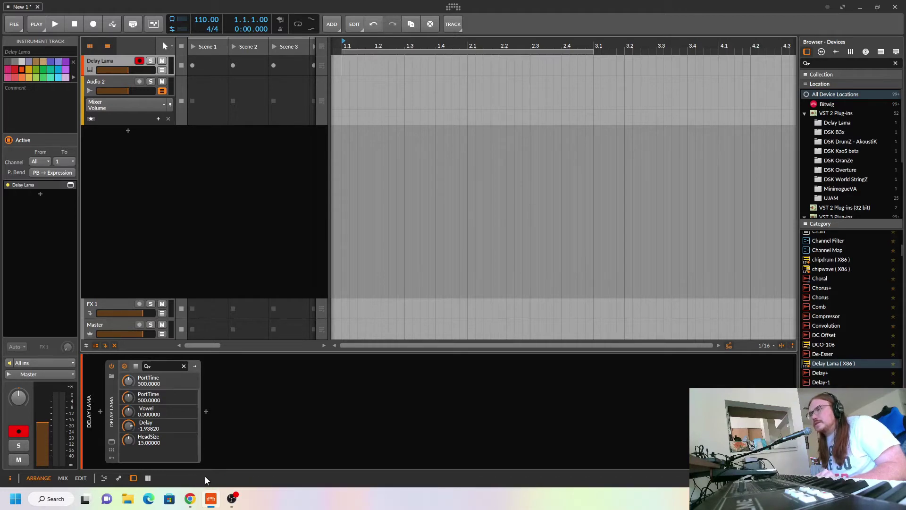
pyautogui.click(112, 444)
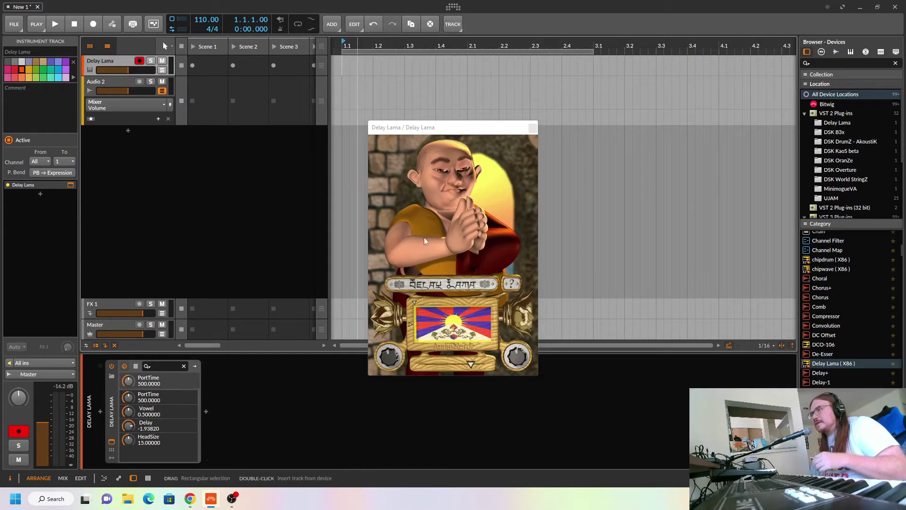
pyautogui.click(533, 130)
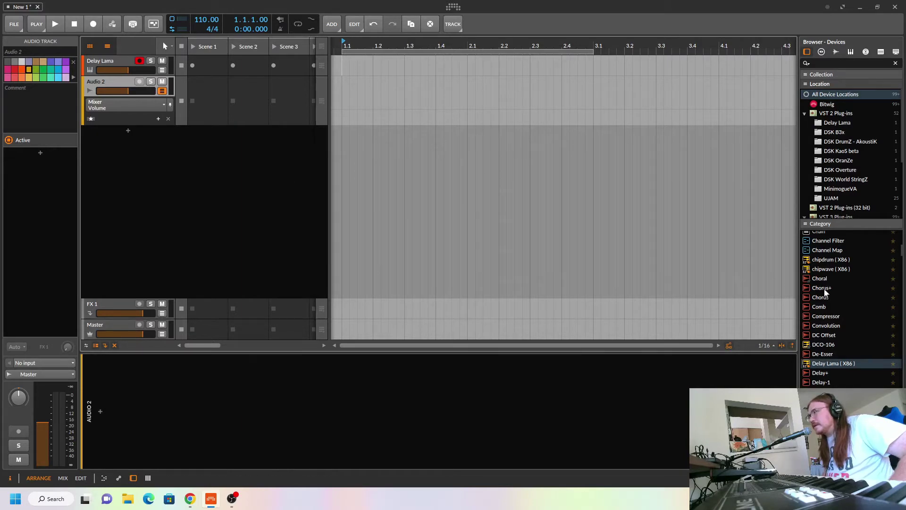
# Step: Find the Dexed synthesizer in the device list and add it as a new instrument track below Audio 2
pyautogui.scroll(5, 839, 305)
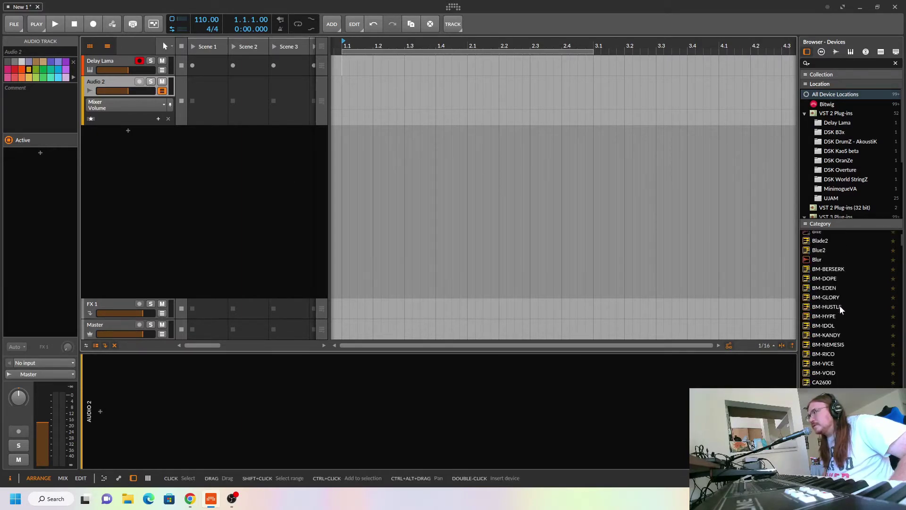
pyautogui.scroll(3, 839, 304)
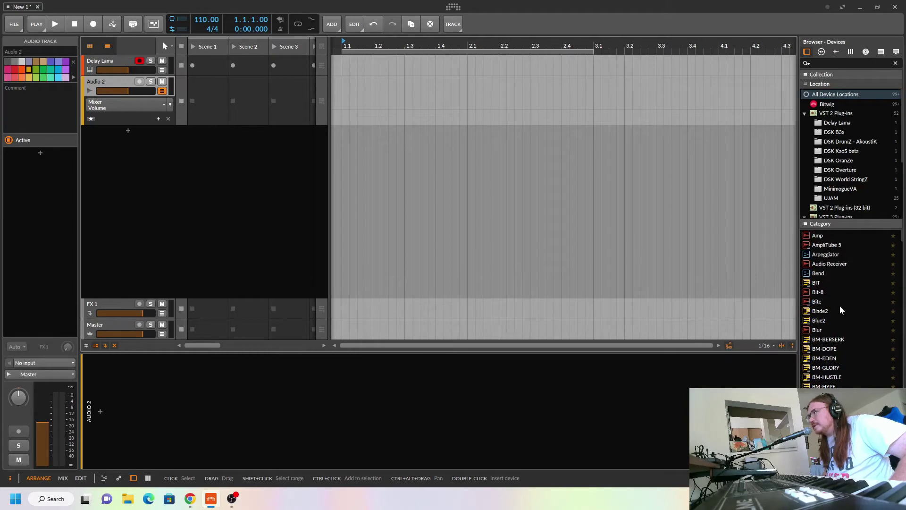
pyautogui.scroll(-6, 839, 305)
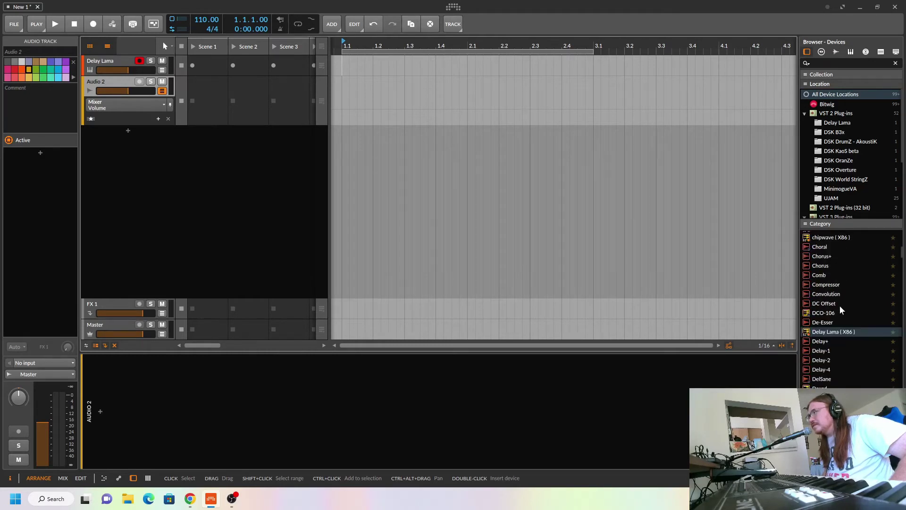
pyautogui.scroll(-2, 840, 305)
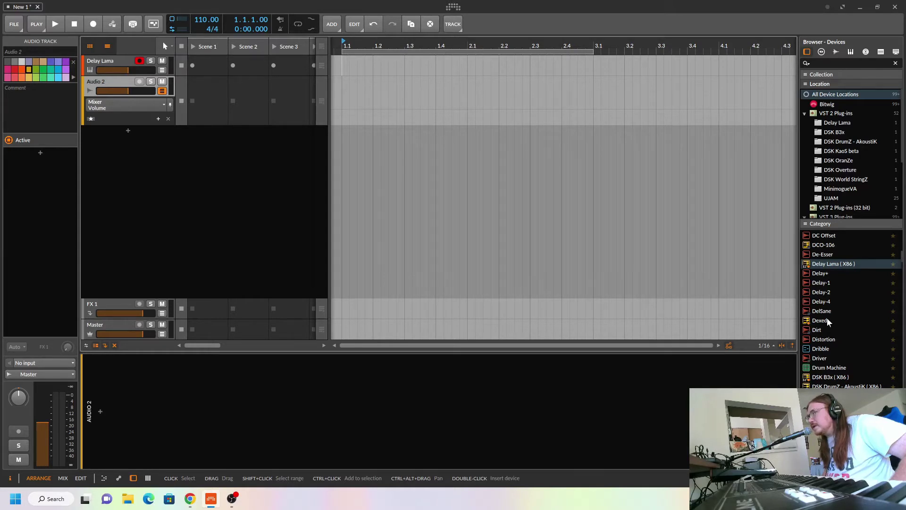
pyautogui.scroll(-2, 827, 318)
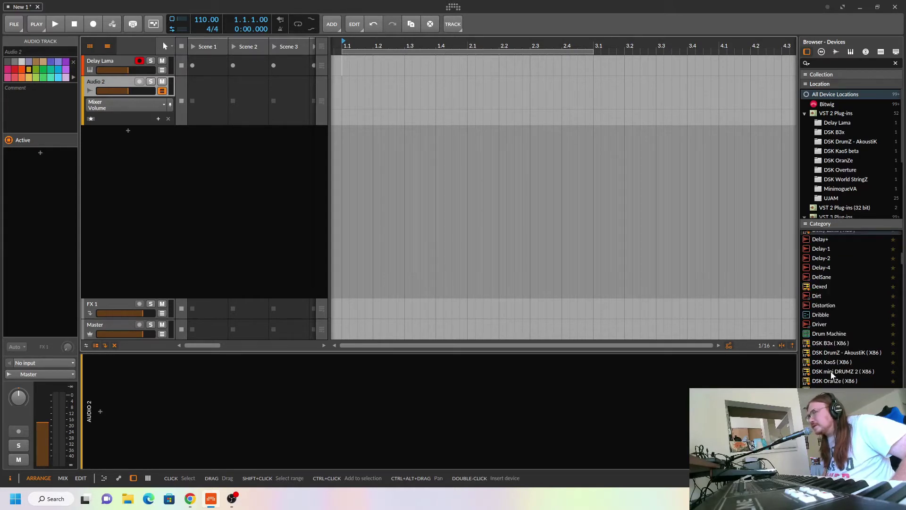
pyautogui.scroll(-2, 831, 371)
pyautogui.scroll(-2, 831, 371)
pyautogui.scroll(-4, 831, 371)
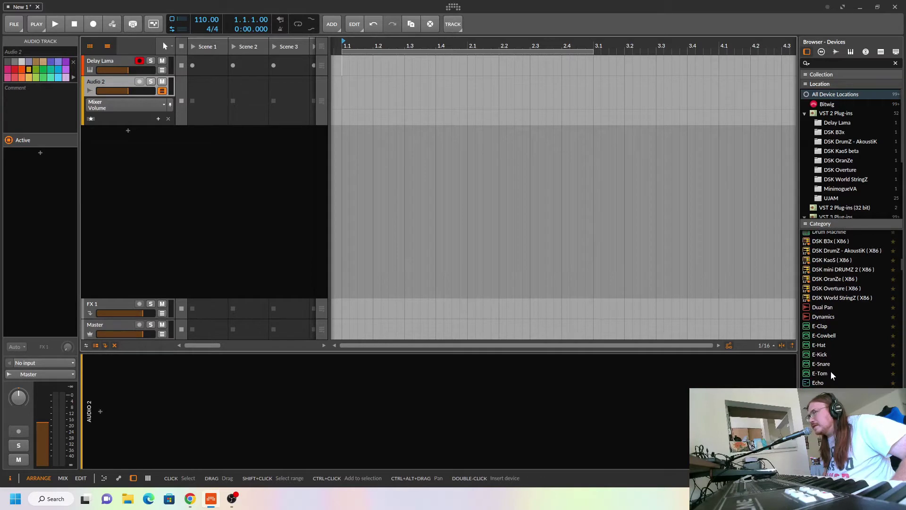
pyautogui.scroll(-3, 831, 371)
pyautogui.scroll(9, 831, 371)
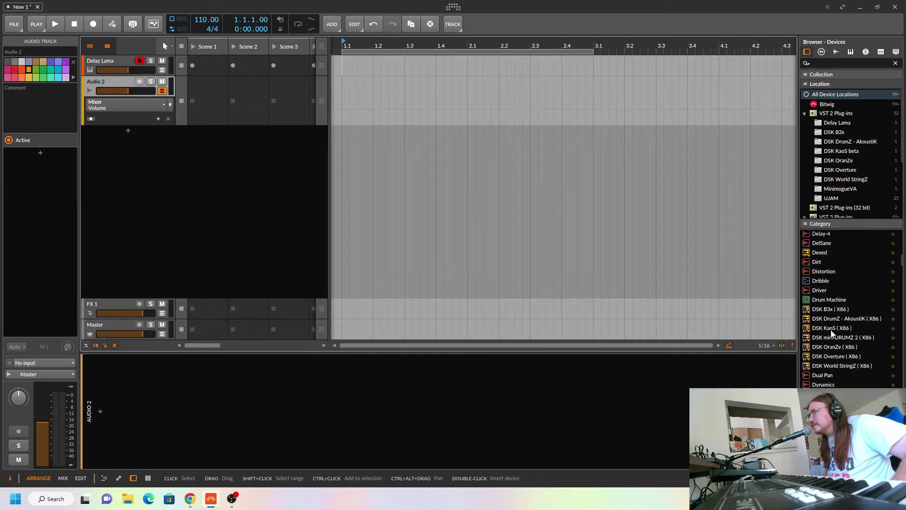
pyautogui.moveTo(819, 255); pyautogui.dragTo(221, 143)
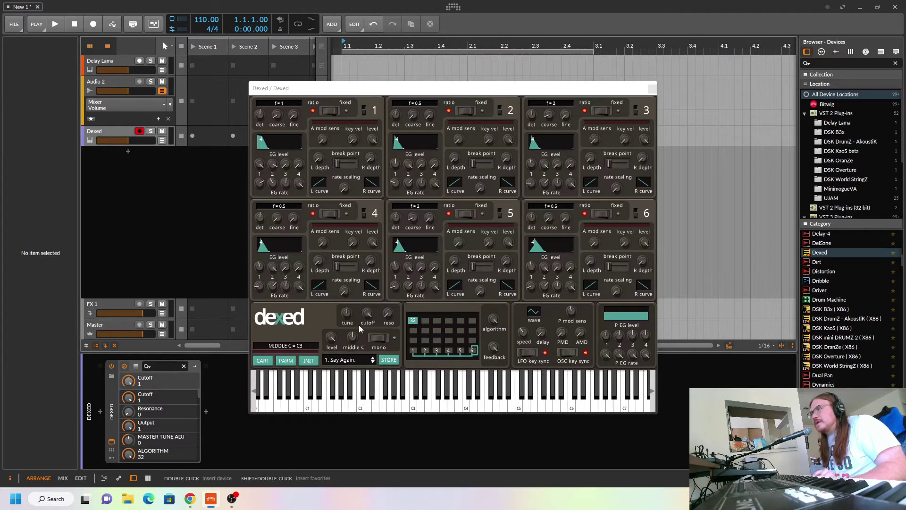
# Step: Load the preset 4. PHAROH in Dexed and close its plug-in window
pyautogui.click(372, 362)
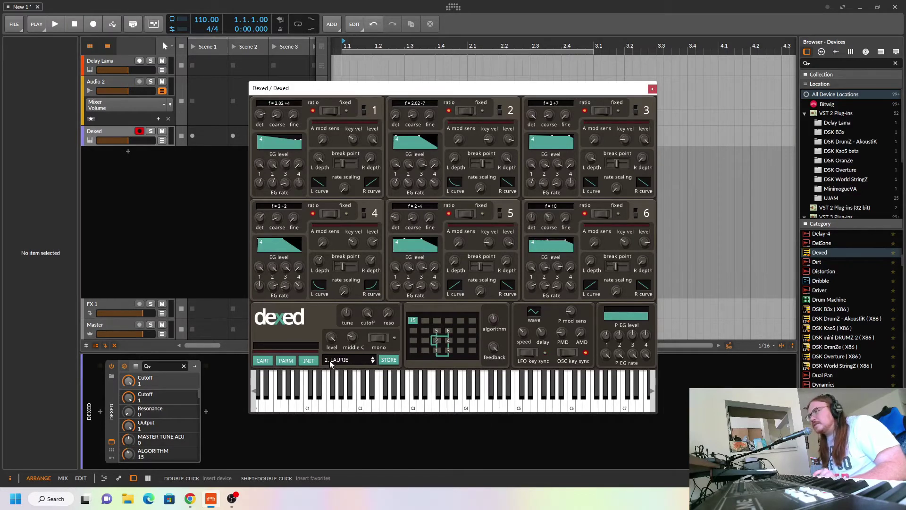
pyautogui.click(358, 364)
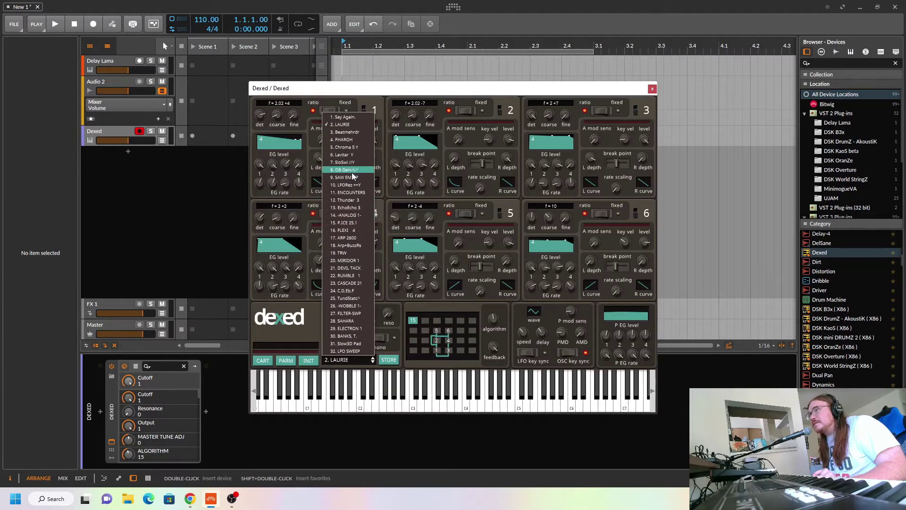
pyautogui.click(350, 140)
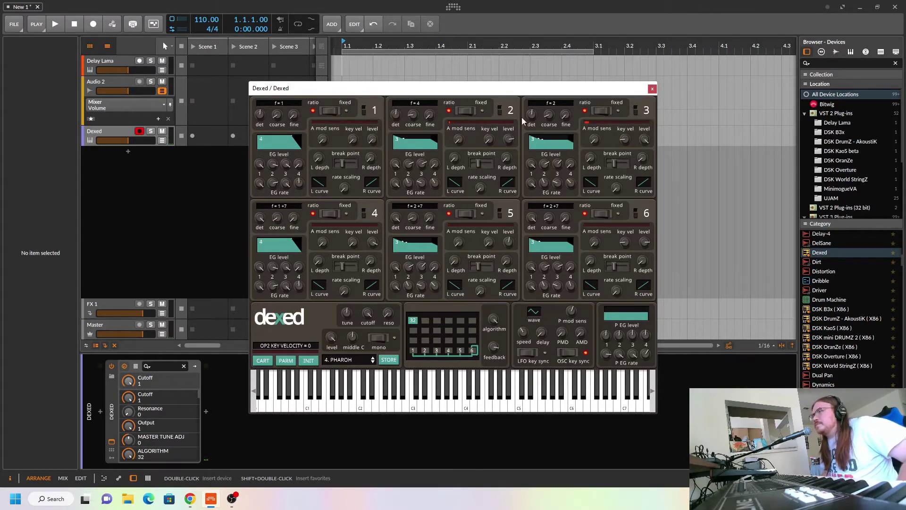
pyautogui.click(652, 89)
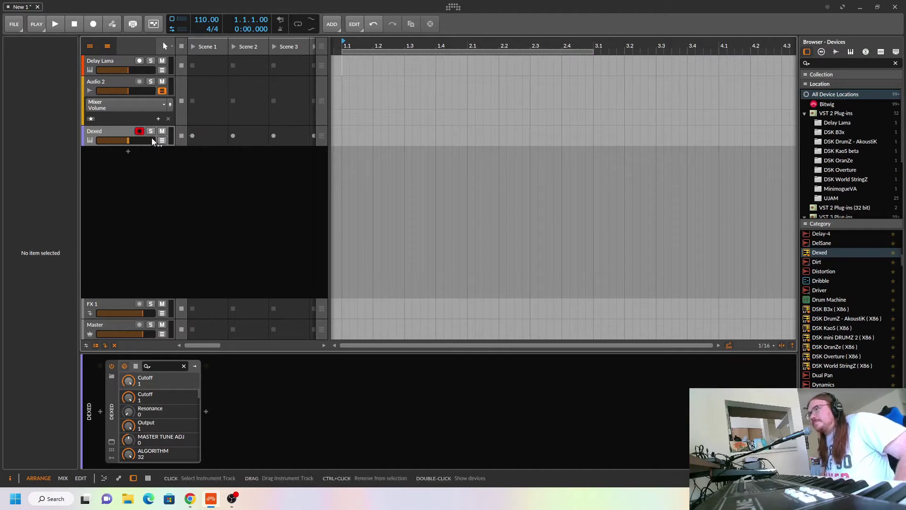
# Step: Arm the Delay Lama track for recording along with the Dexed track
pyautogui.click(140, 61)
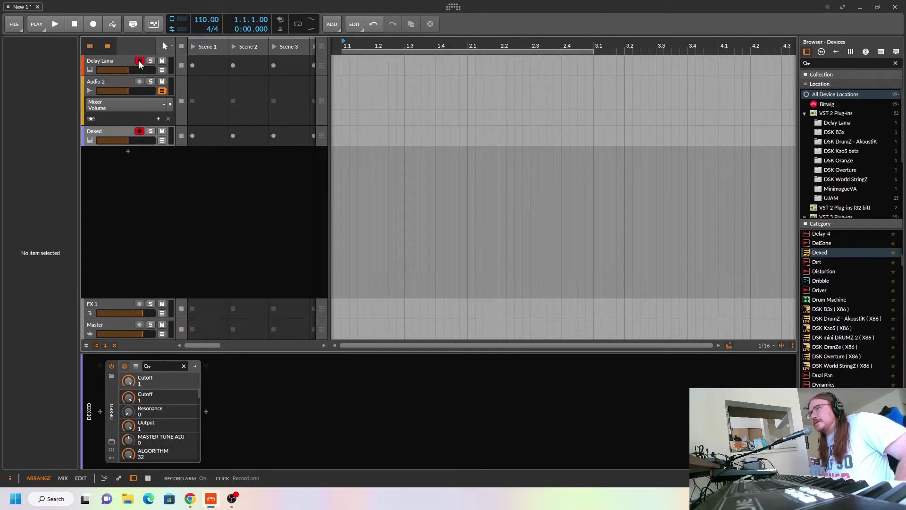
# Step: Record a played melody on the armed Delay Lama and Dexed tracks together, starting from bar 1
pyautogui.click(139, 61)
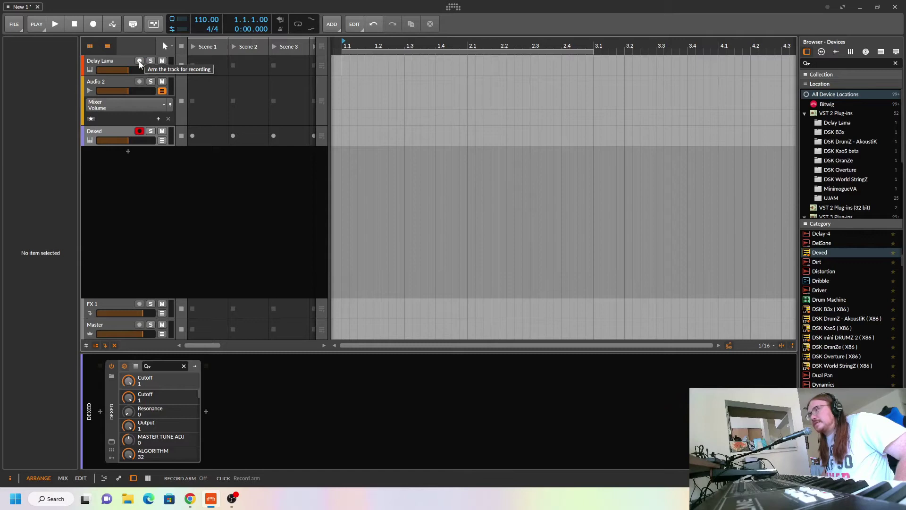
pyautogui.click(140, 61)
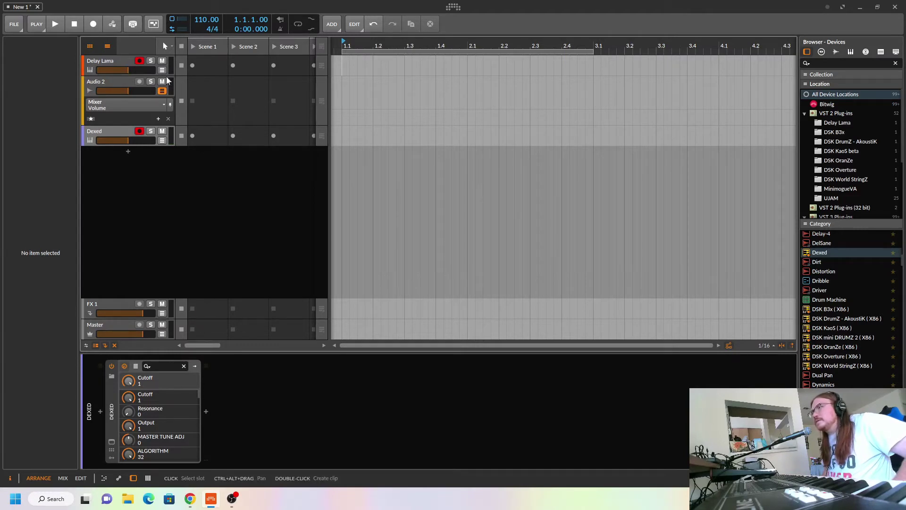
pyautogui.click(94, 24)
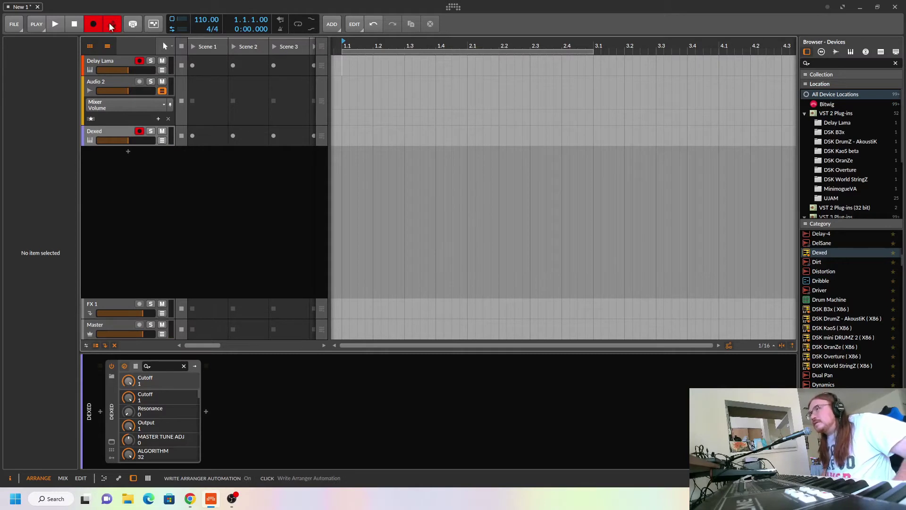
pyautogui.click(56, 24)
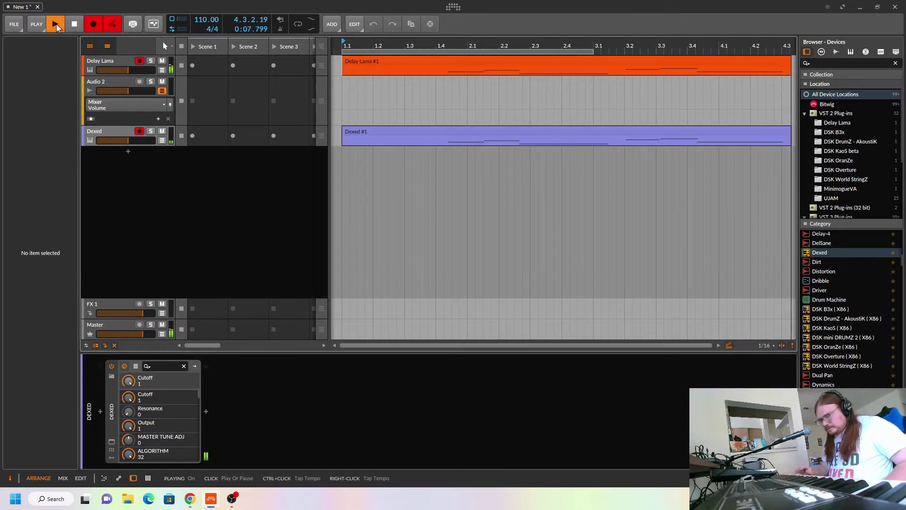
pyautogui.click(56, 24)
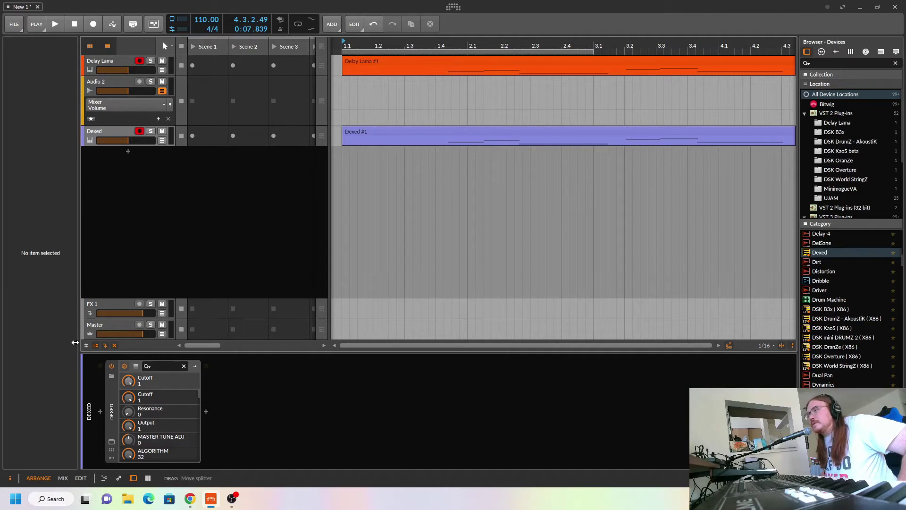
# Step: Glance at the note editing view, return to the arrangement, and undo both the two-track recording and the addition of the Dexed track
pyautogui.click(80, 478)
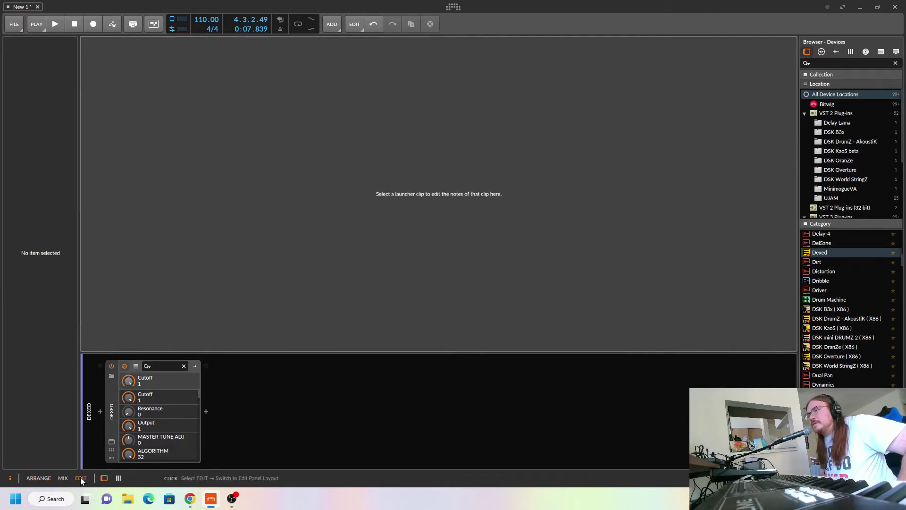
pyautogui.click(46, 479)
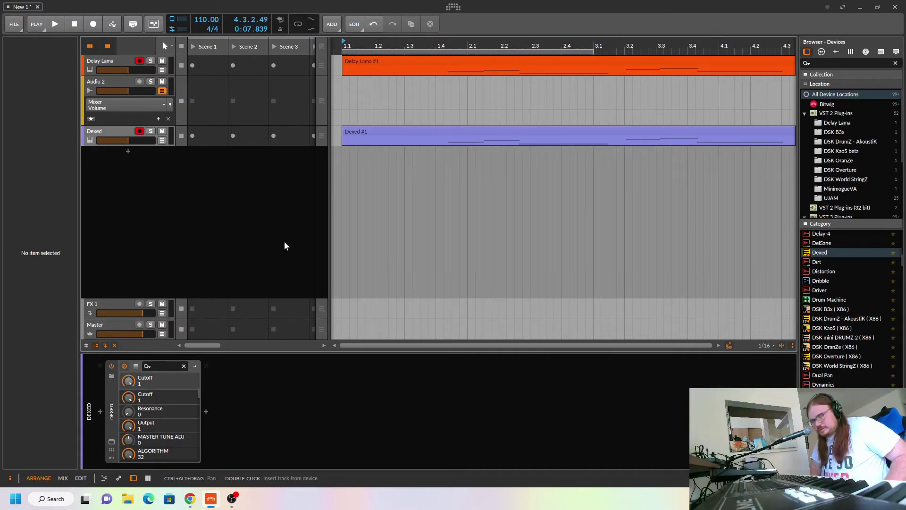
pyautogui.hotkey('ctrl', 'z')
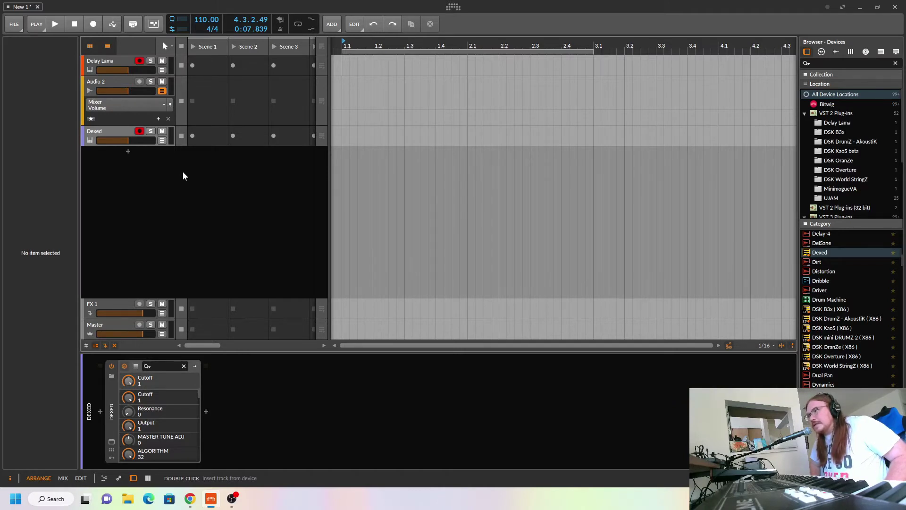
pyautogui.hotkey('ctrl', 'z')
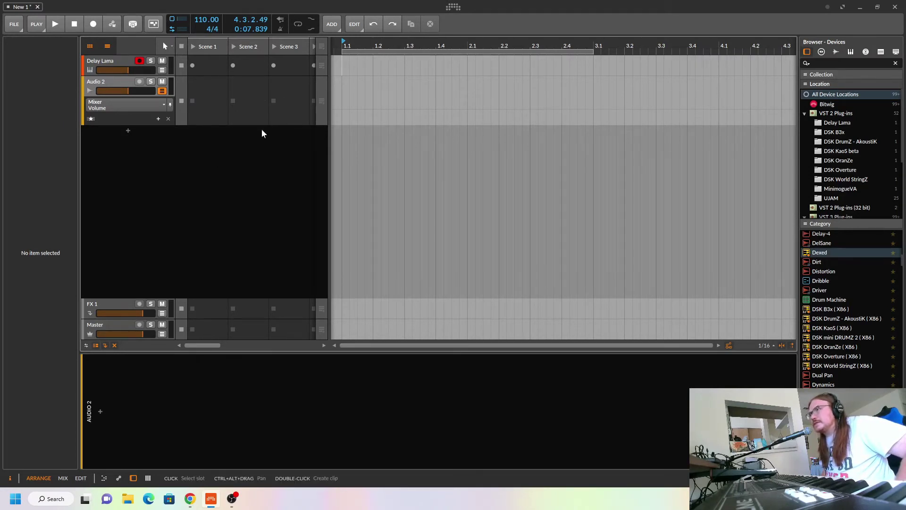
# Step: Record a new melody take from bar 1 on the Delay Lama track alone
pyautogui.click(94, 26)
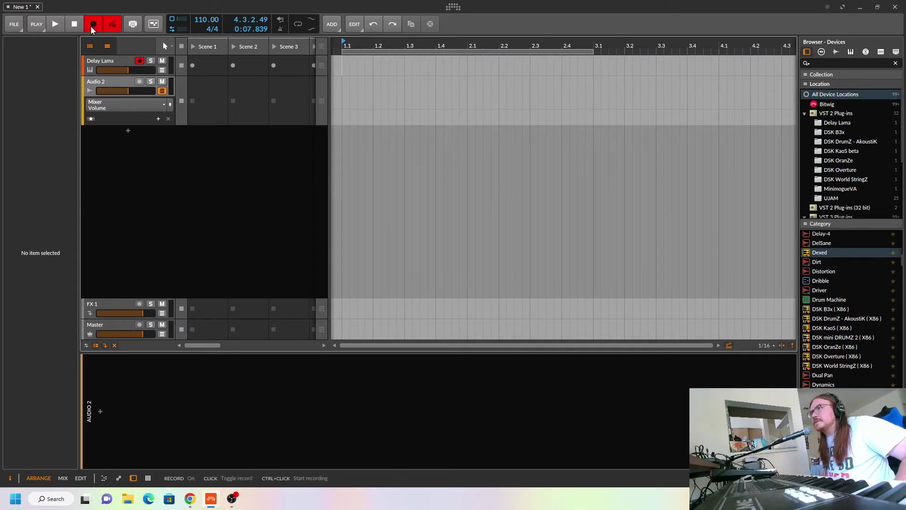
pyautogui.click(56, 26)
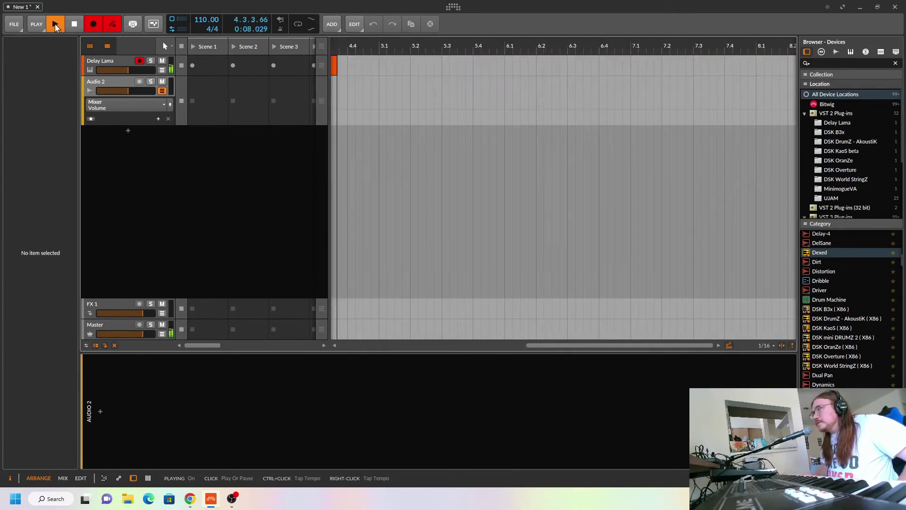
pyautogui.click(55, 26)
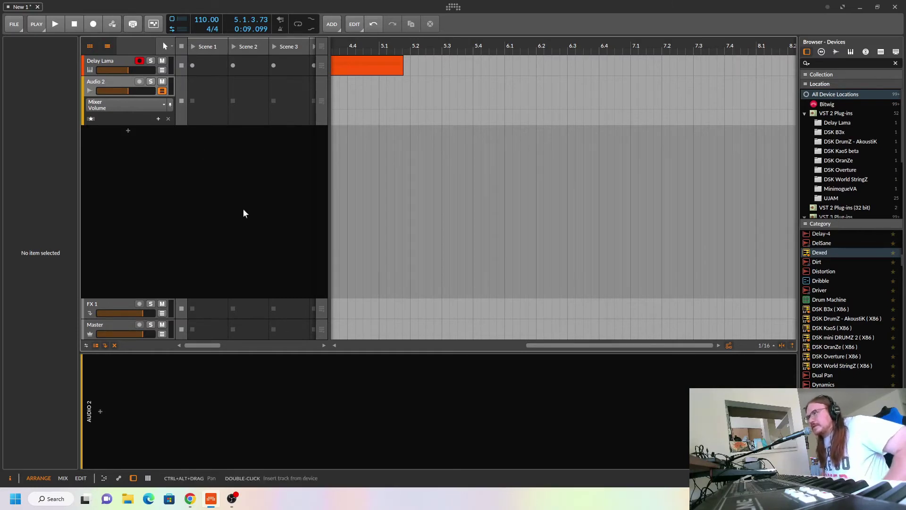
# Step: Fit the whole Delay Lama clip in the arranger and play it back from bar 4 and from beat 3.4
pyautogui.moveTo(613, 345); pyautogui.dragTo(612, 345)
pyautogui.moveTo(406, 46); pyautogui.dragTo(850, 75)
pyautogui.moveTo(566, 47)
pyautogui.mouseDown()
pyautogui.moveTo(104, 47)
pyautogui.moveTo(614, 52)
pyautogui.moveTo(572, 64)
pyautogui.moveTo(614, 40)
pyautogui.moveTo(637, 57)
pyautogui.moveTo(778, 50)
pyautogui.moveTo(613, 42)
pyautogui.moveTo(632, 33)
pyautogui.moveTo(635, 17)
pyautogui.moveTo(574, 66)
pyautogui.moveTo(566, 86)
pyautogui.moveTo(569, 64)
pyautogui.mouseUp()
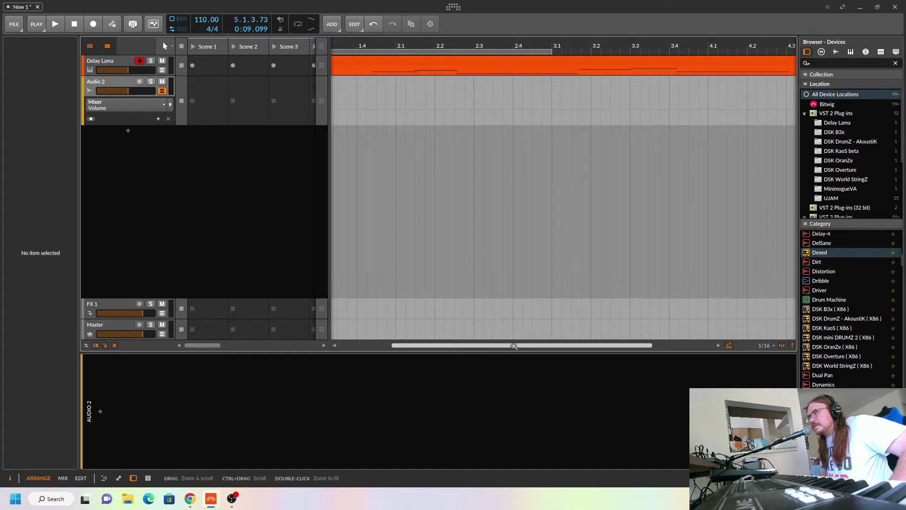
pyautogui.moveTo(514, 346); pyautogui.dragTo(511, 359)
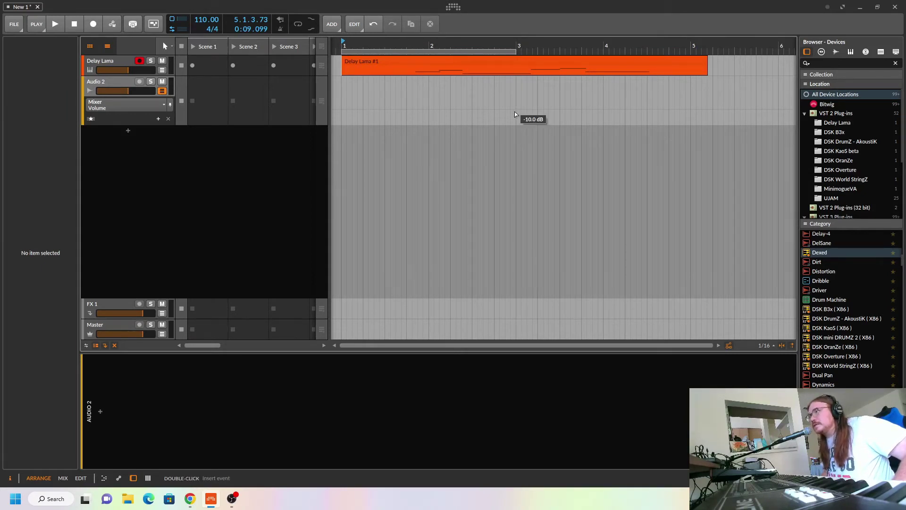
pyautogui.scroll(-1, 496, 345)
pyautogui.scroll(3, 497, 345)
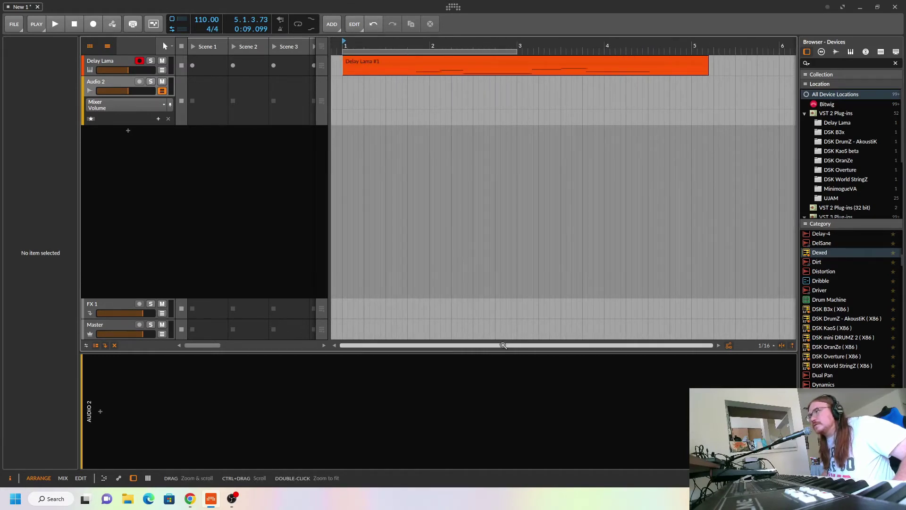
pyautogui.click(525, 42)
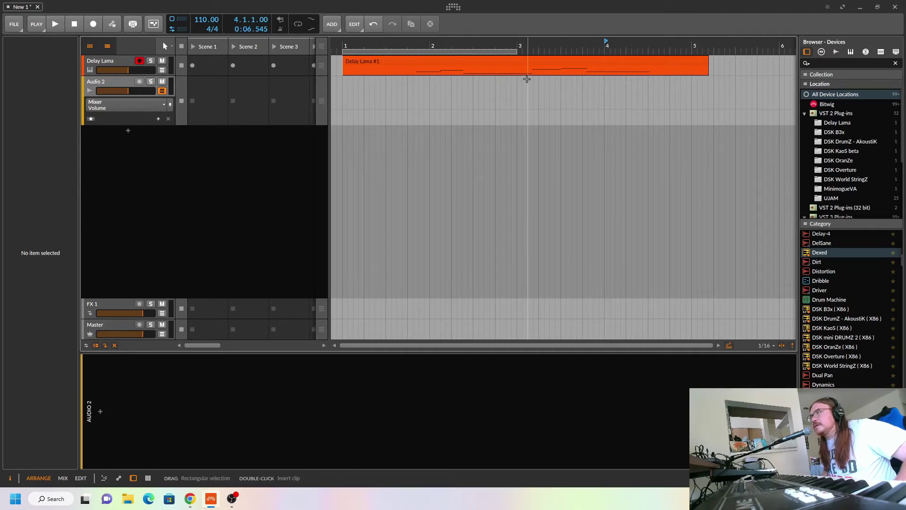
pyautogui.press('space')
pyautogui.press('space')
pyautogui.click(583, 46)
pyautogui.press('space')
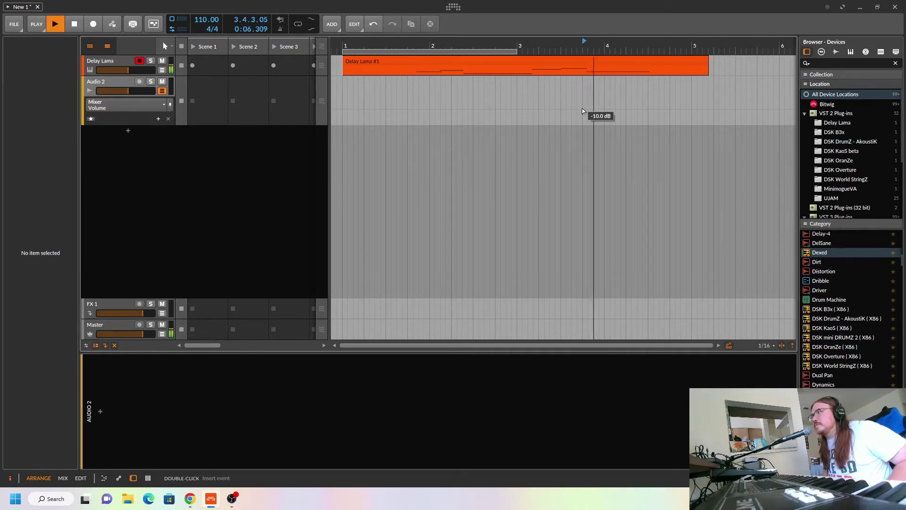
pyautogui.press('space')
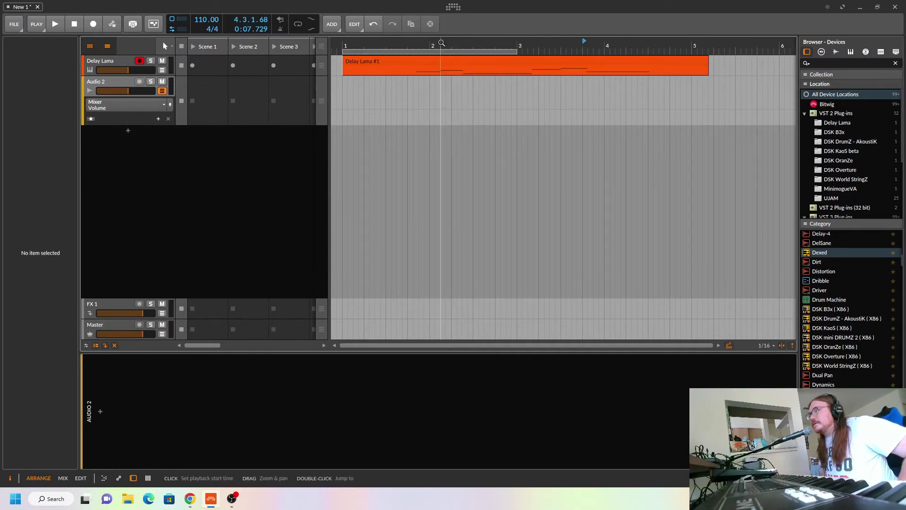
# Step: Try start positions inside the Delay Lama clip and select its time range from 3.1.1.00 to 5.1.3.00
pyautogui.click(345, 43)
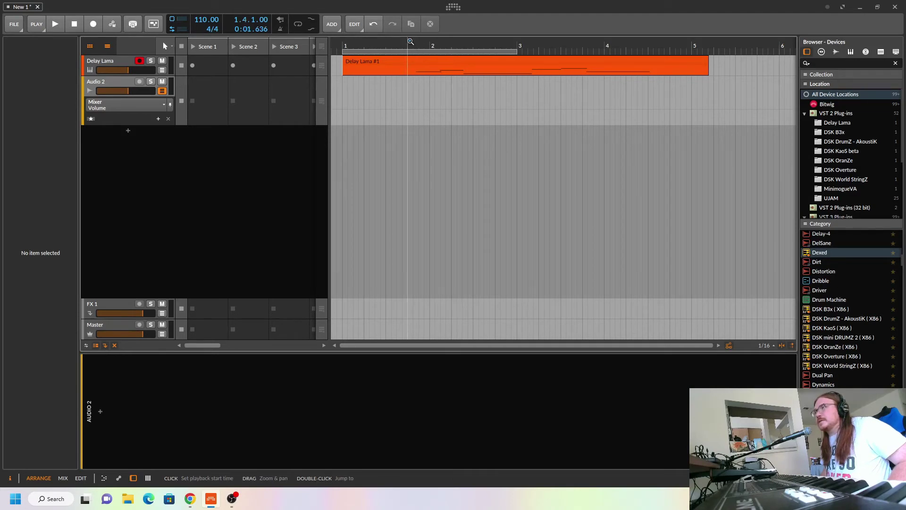
pyautogui.click(407, 62)
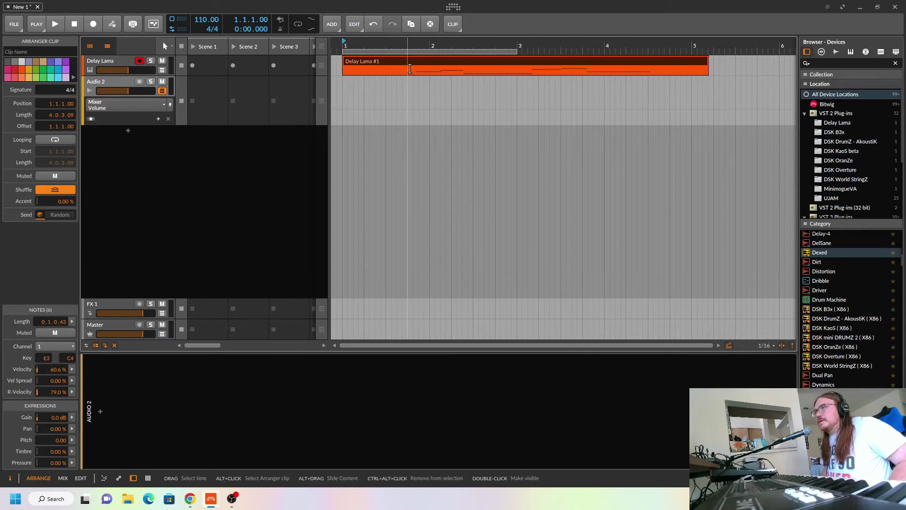
pyautogui.click(410, 69)
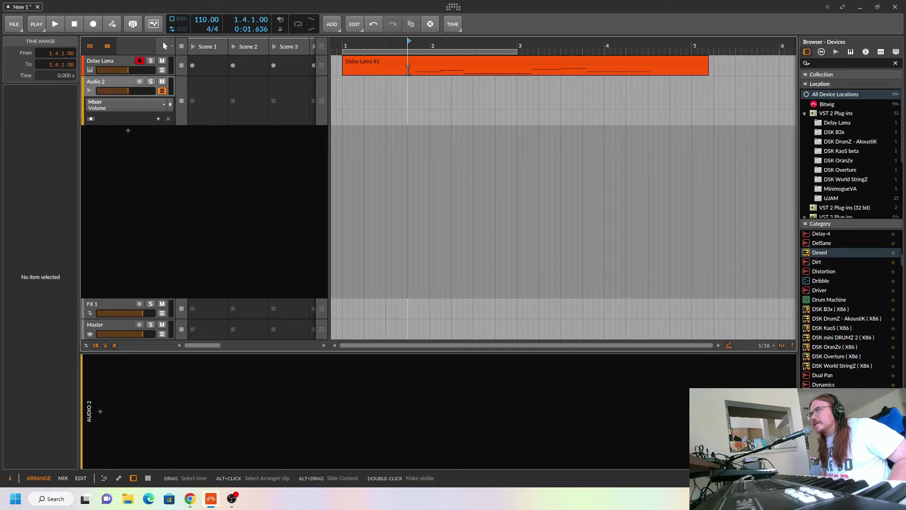
pyautogui.click(438, 72)
pyautogui.click(465, 70)
pyautogui.click(518, 70)
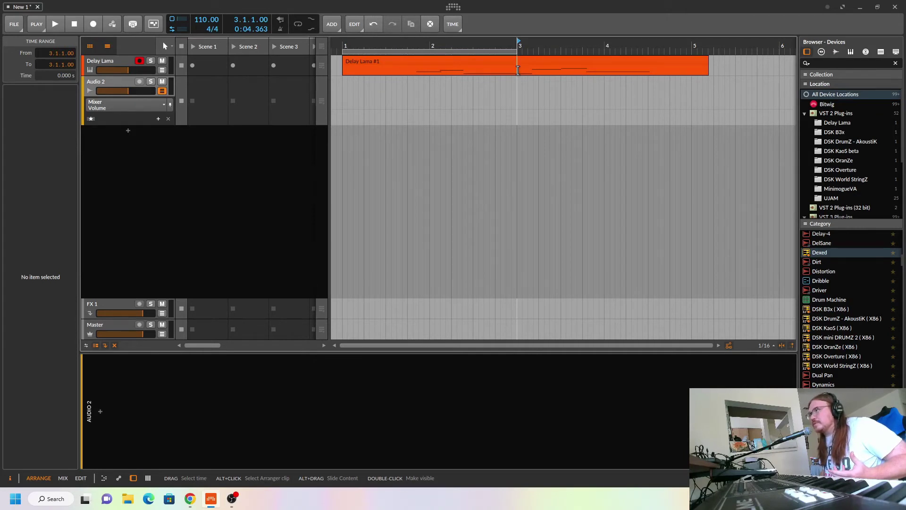
pyautogui.moveTo(518, 70); pyautogui.dragTo(703, 78)
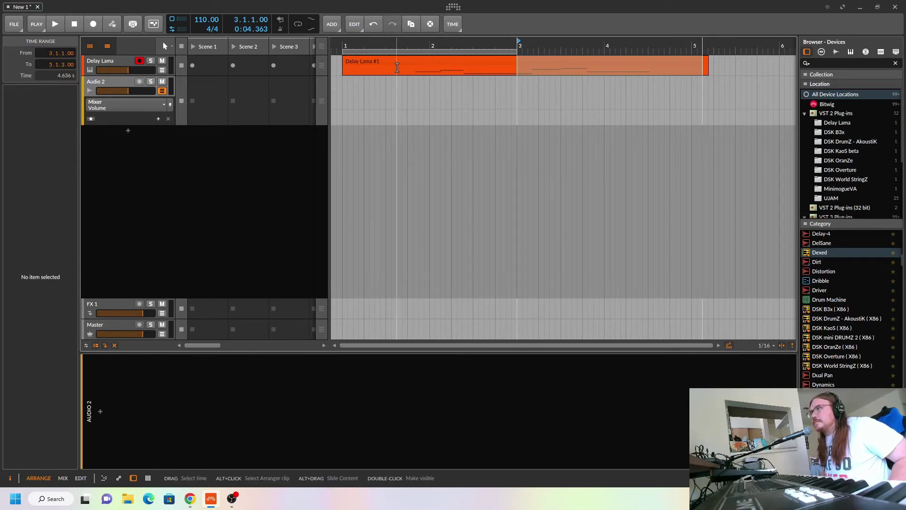
# Step: Trim the Delay Lama clip at both ends so it starts at 1.4.1.00 and has a length of 2.3.1.00
pyautogui.click(344, 69)
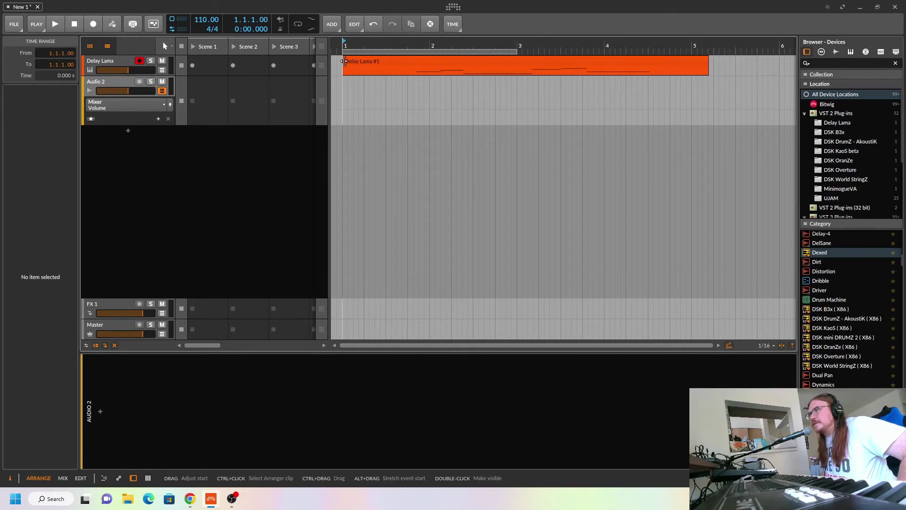
pyautogui.moveTo(343, 61); pyautogui.dragTo(408, 60)
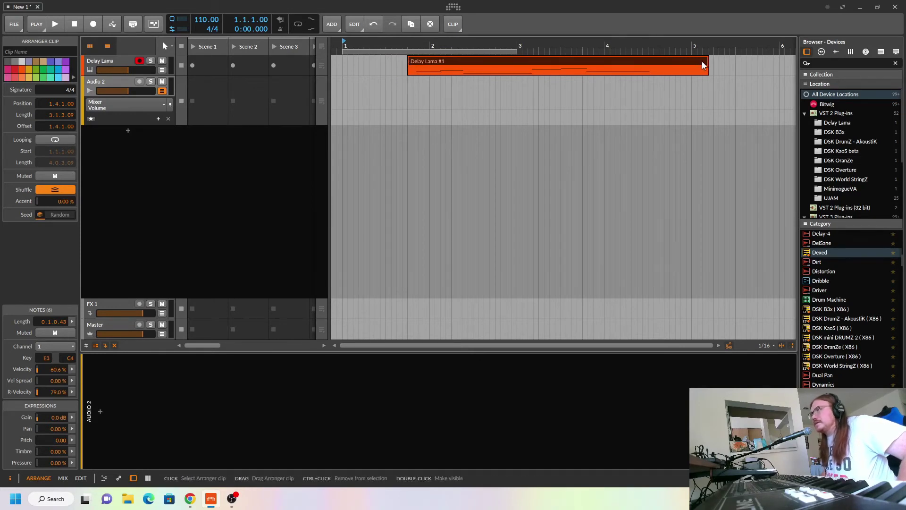
pyautogui.moveTo(708, 60); pyautogui.dragTo(655, 62)
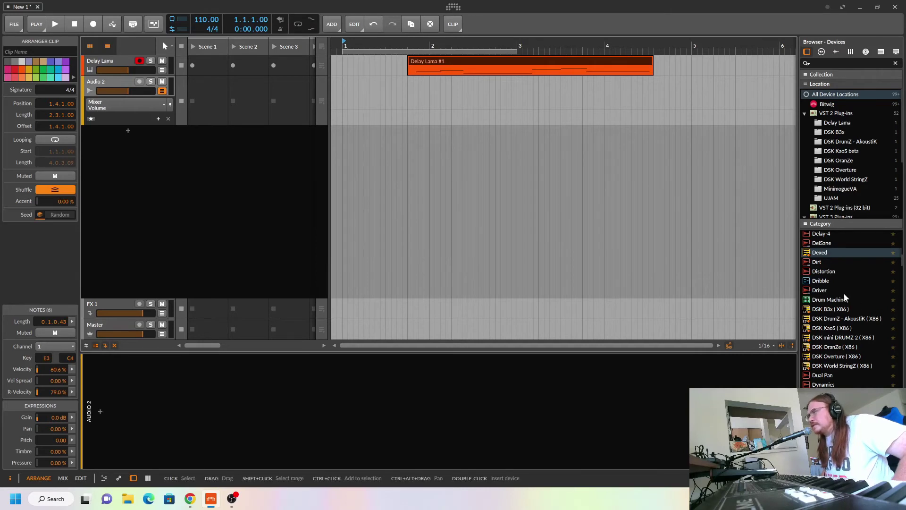
# Step: Add a Drum Machine instrument track below Audio 2 and load the preset Acoustic Drums Kit Yamaha 1 into it
pyautogui.scroll(-2, 844, 293)
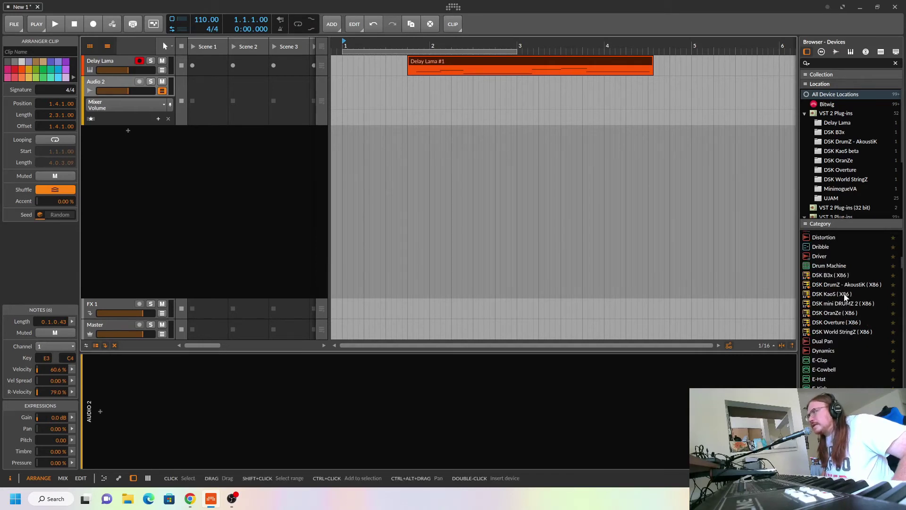
pyautogui.click(823, 267)
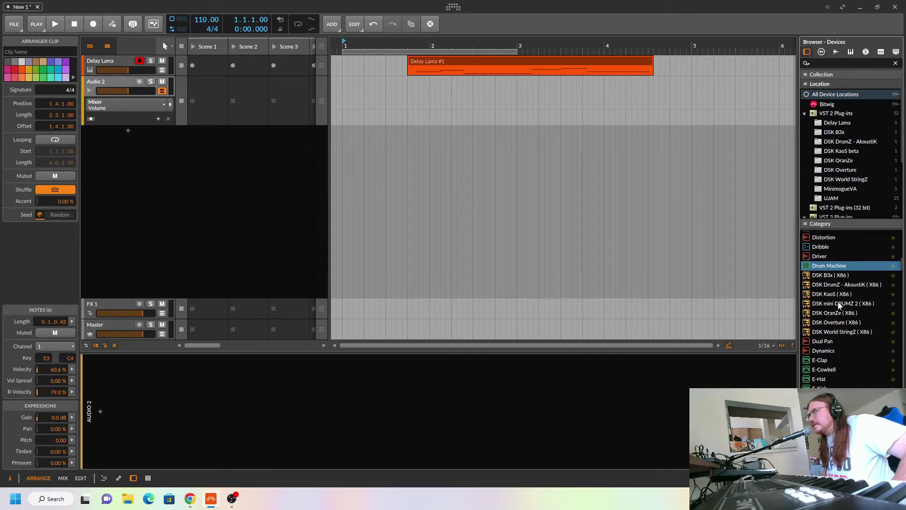
pyautogui.moveTo(829, 266); pyautogui.dragTo(184, 150)
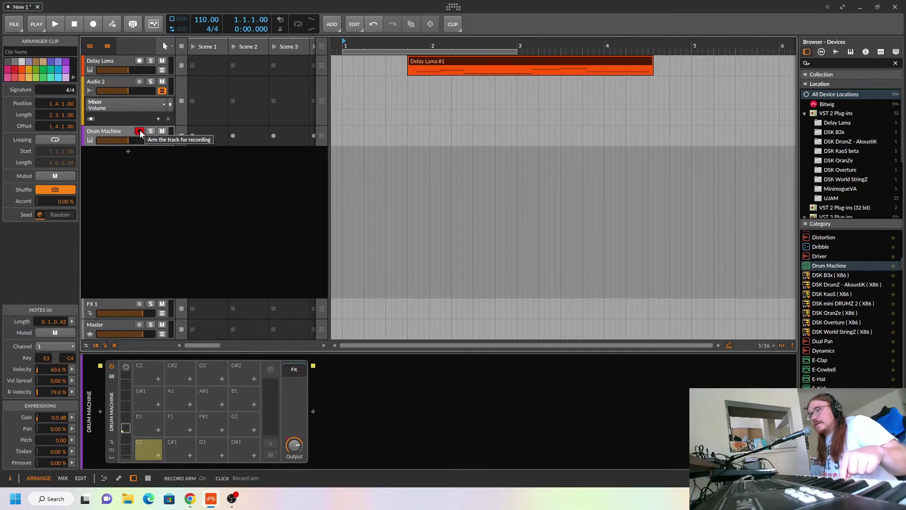
pyautogui.click(112, 376)
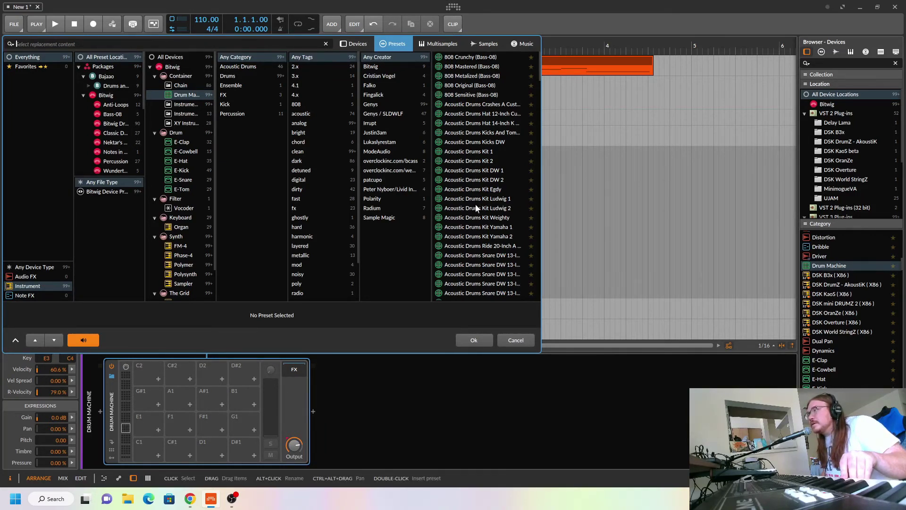
pyautogui.click(481, 228)
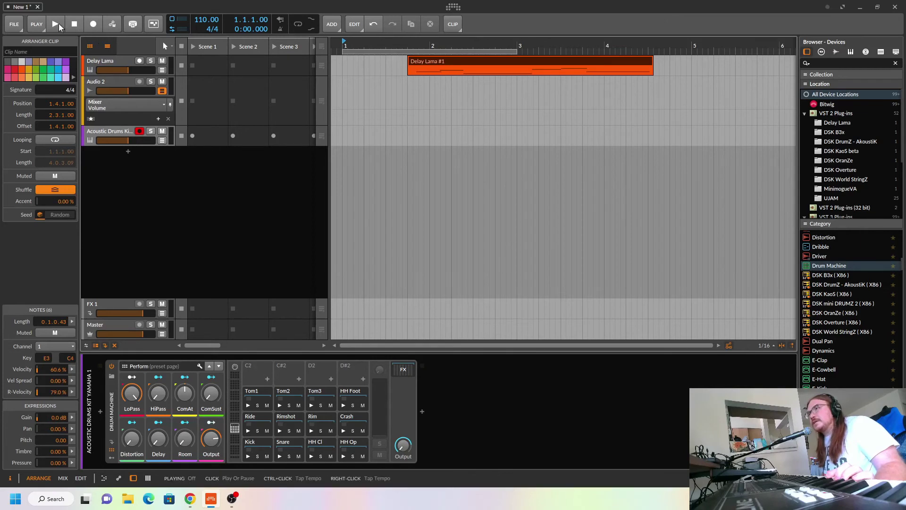
# Step: Record a played drum take on the Acoustic Drums Kit track alongside the Delay Lama clip, starting from bar 1
pyautogui.click(93, 24)
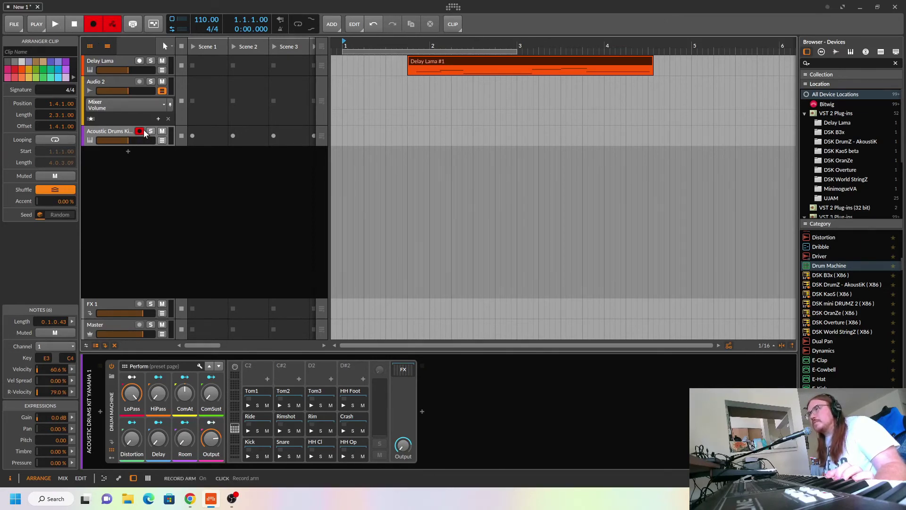
pyautogui.click(59, 24)
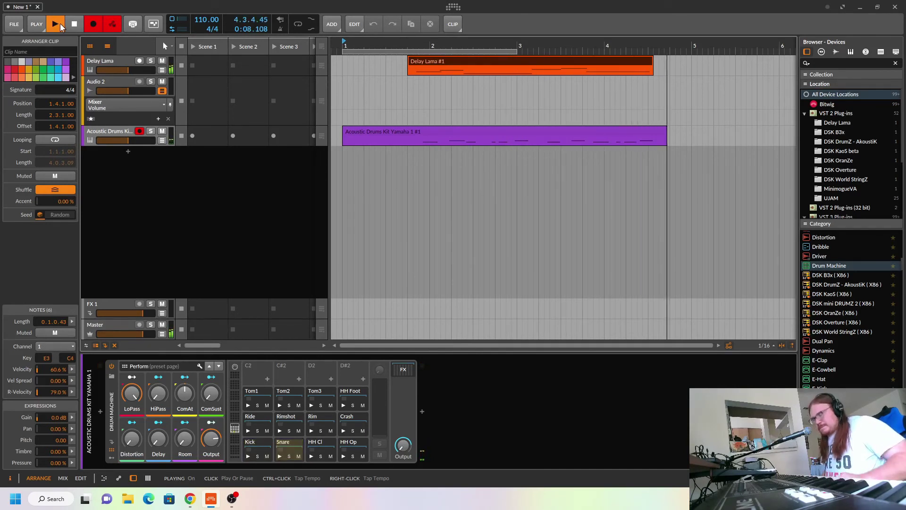
pyautogui.click(60, 23)
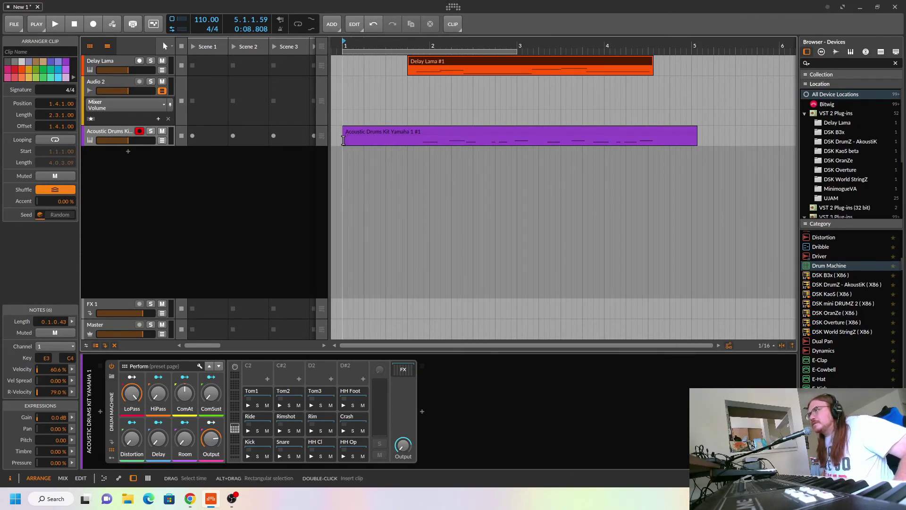
# Step: Delete the Acoustic Drums Kit clip's opening from 1.1.1.00 to 1.4.1.00 and try removing its end from 4.3.3.00 to 5.1.2.00
pyautogui.moveTo(342, 136); pyautogui.dragTo(412, 142)
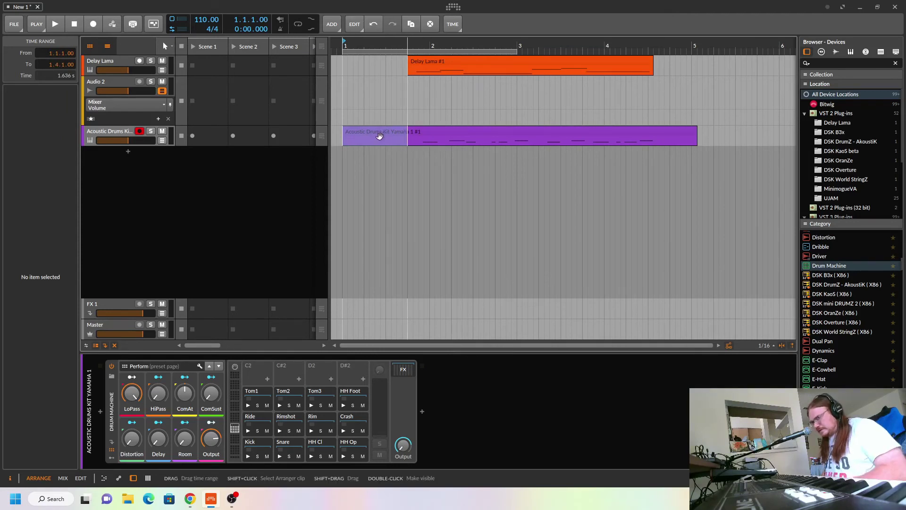
pyautogui.press('Delete')
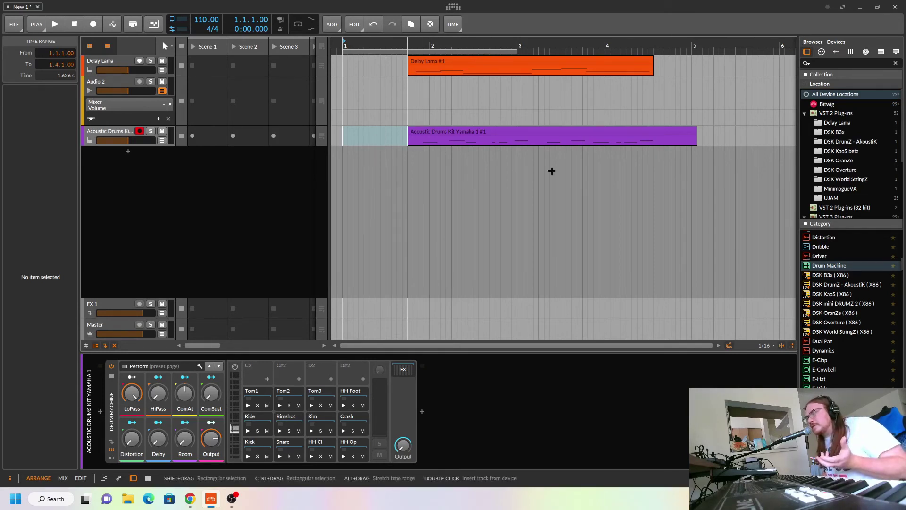
pyautogui.moveTo(696, 140); pyautogui.dragTo(660, 142)
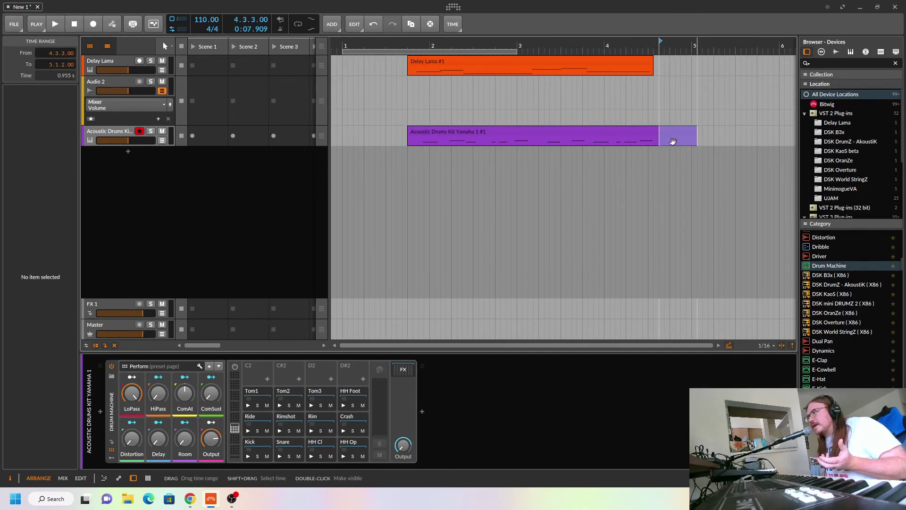
pyautogui.rightClick(672, 140)
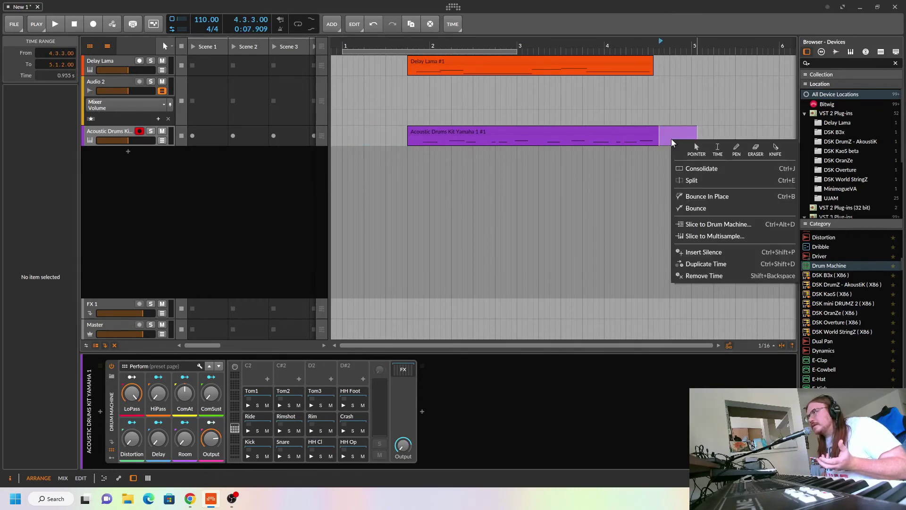
pyautogui.click(709, 277)
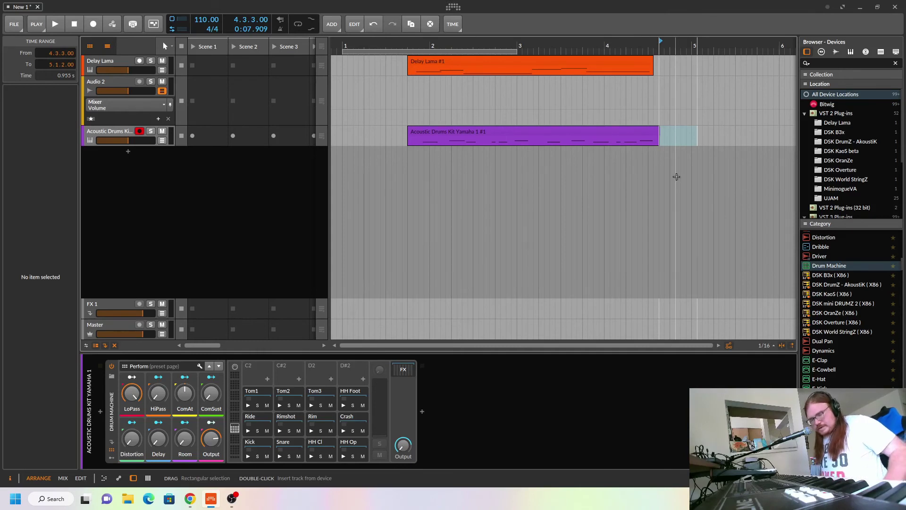
pyautogui.hotkey('ctrl', 'z')
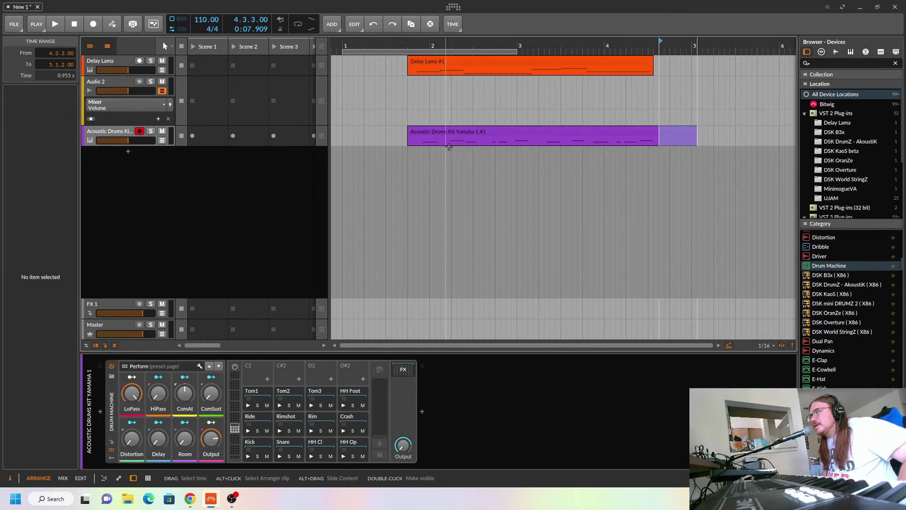
# Step: Show and hide the on-screen drum pads while trying playback start positions 1.4.1.00 and 1.1.1.00
pyautogui.click(409, 43)
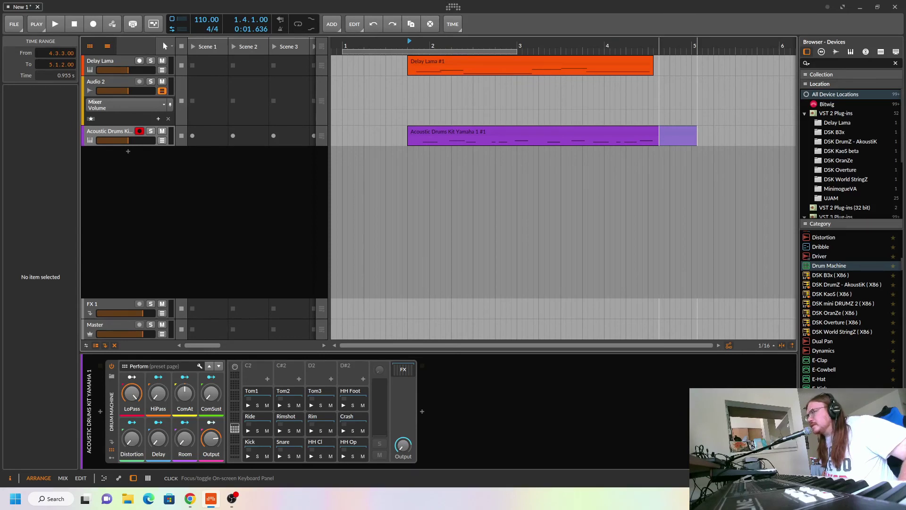
pyautogui.click(148, 478)
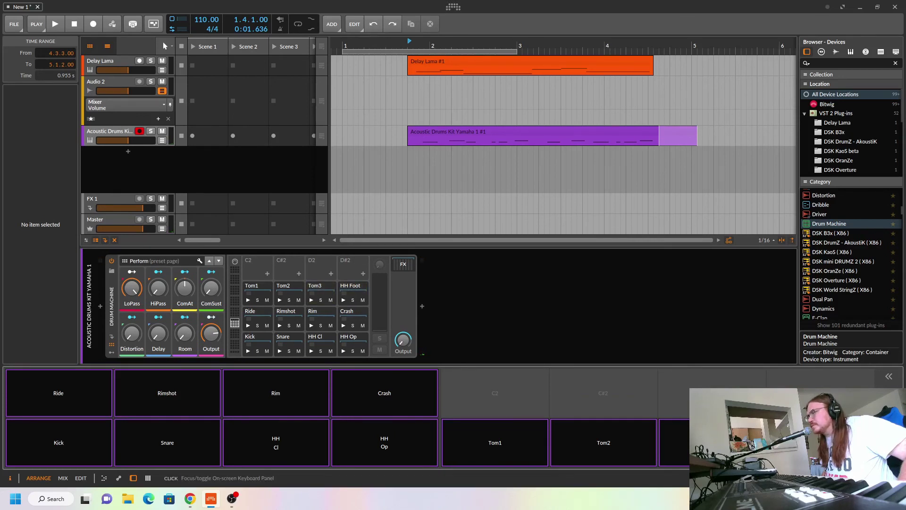
pyautogui.click(148, 478)
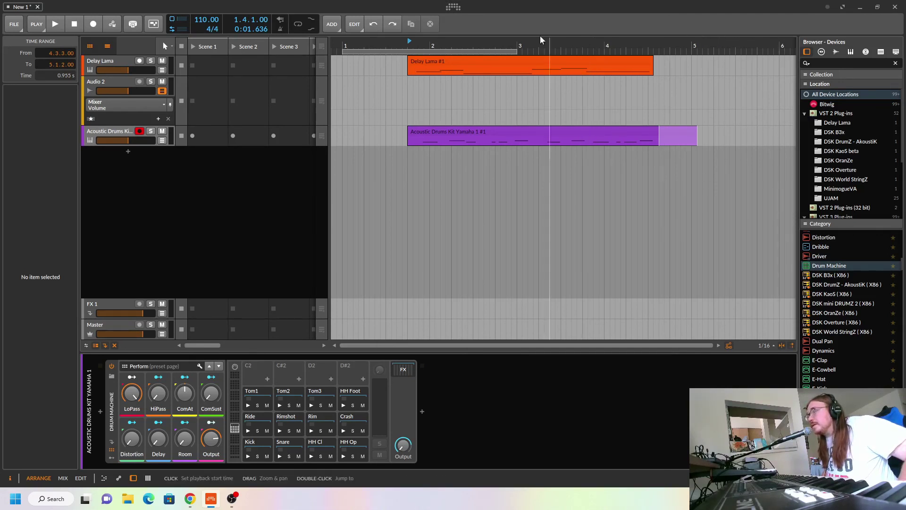
pyautogui.click(280, 29)
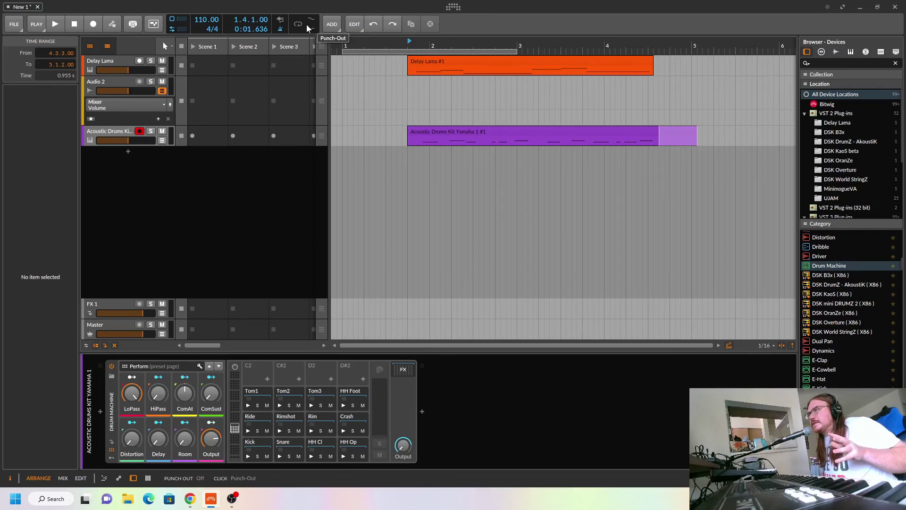
pyautogui.click(344, 44)
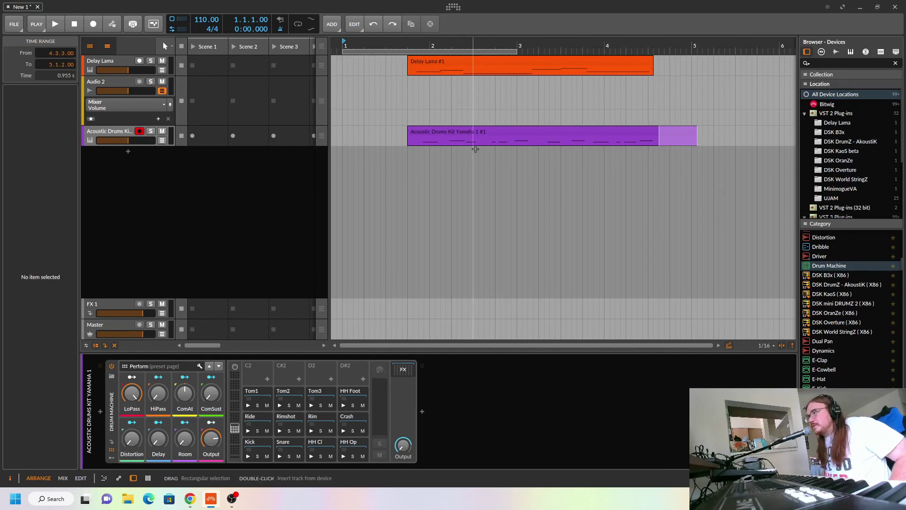
# Step: Delete the whole recorded clip from the Acoustic Drums Kit track
pyautogui.click(495, 130)
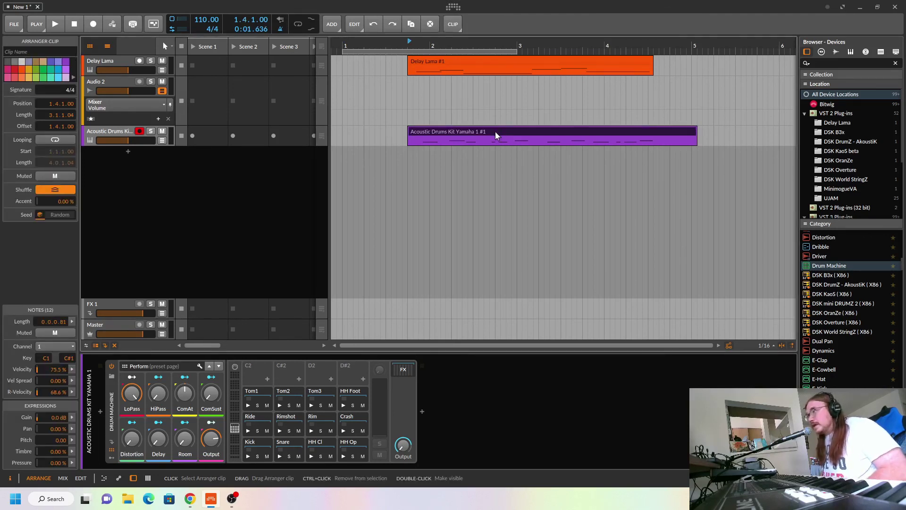
pyautogui.press('Delete')
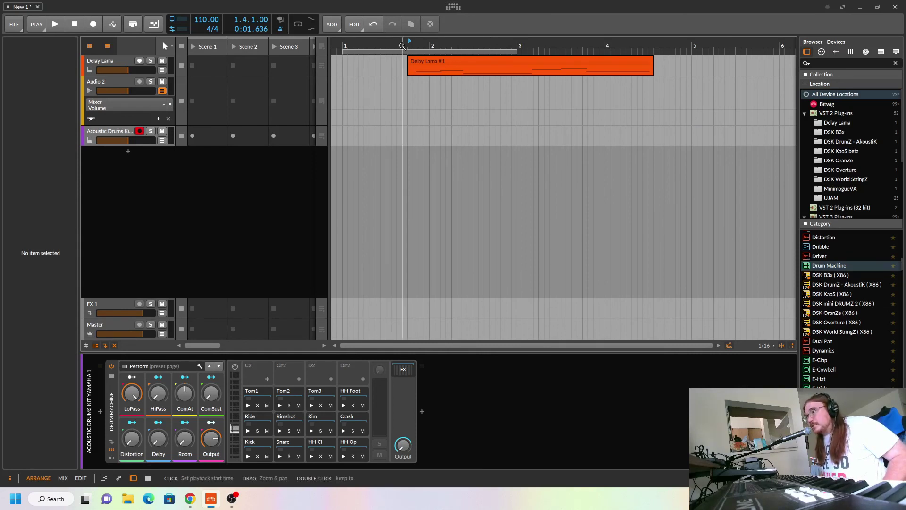
pyautogui.hotkey('ctrl', 'z')
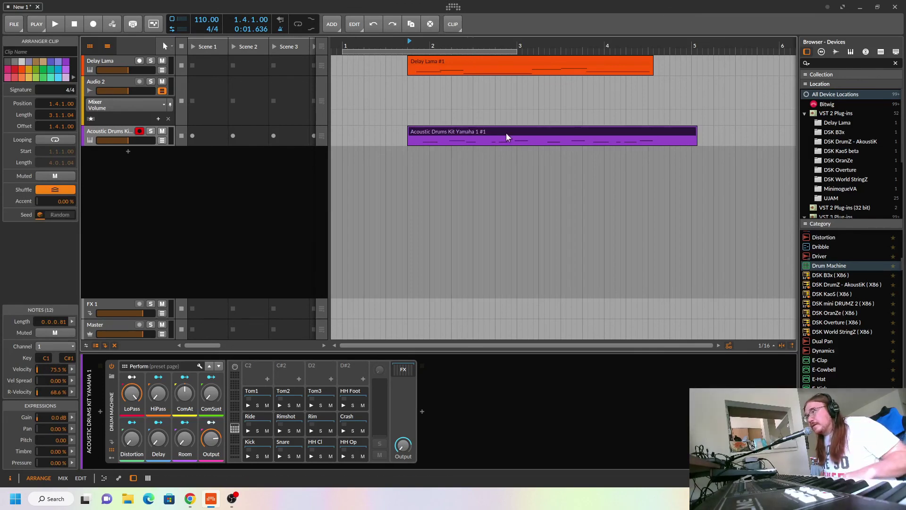
pyautogui.press('Delete')
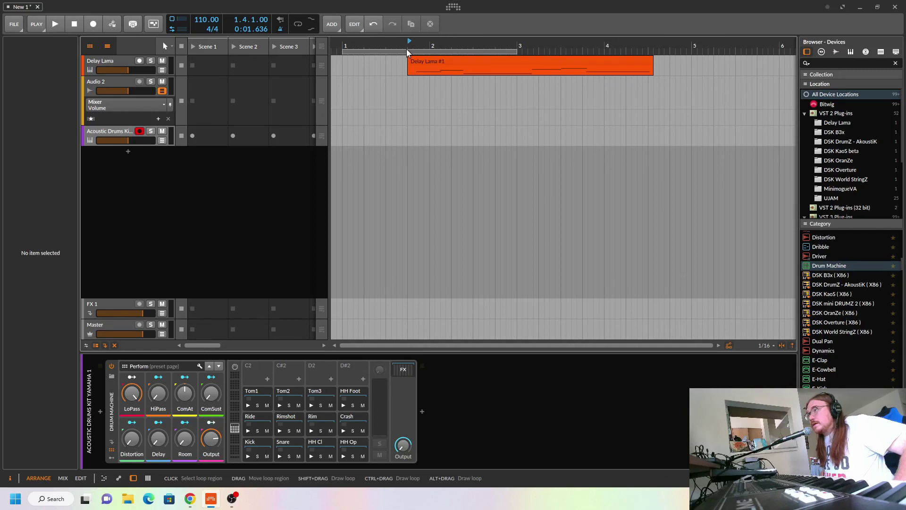
# Step: Record a new played drum take on the Acoustic Drums Kit track from 1.1.1.00 to just past bar 5
pyautogui.click(343, 47)
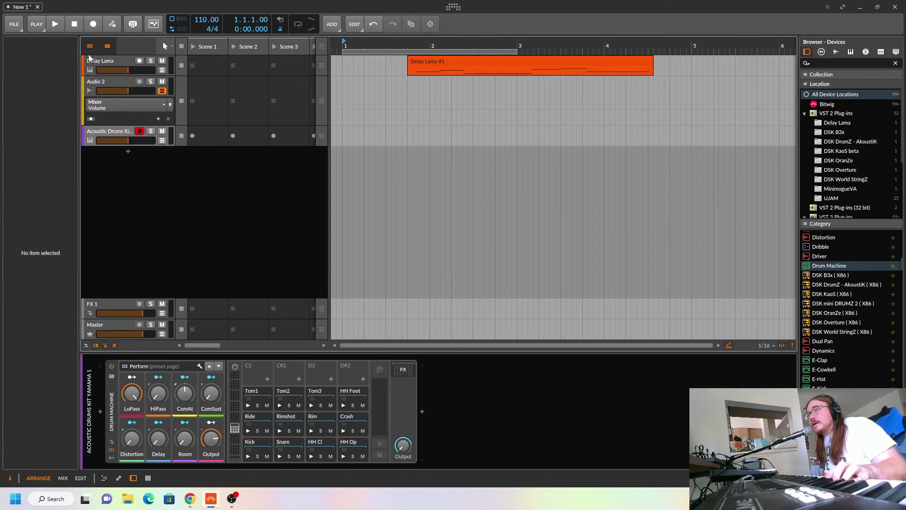
pyautogui.click(93, 24)
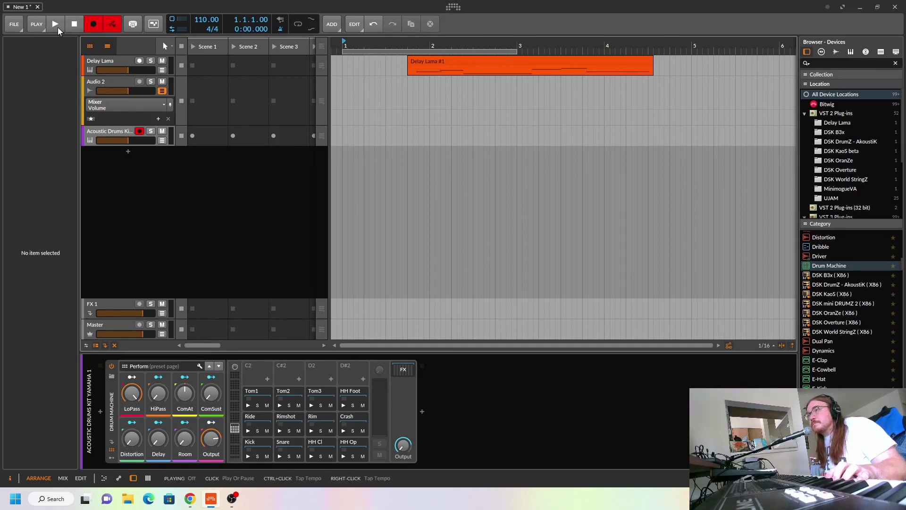
pyautogui.click(55, 25)
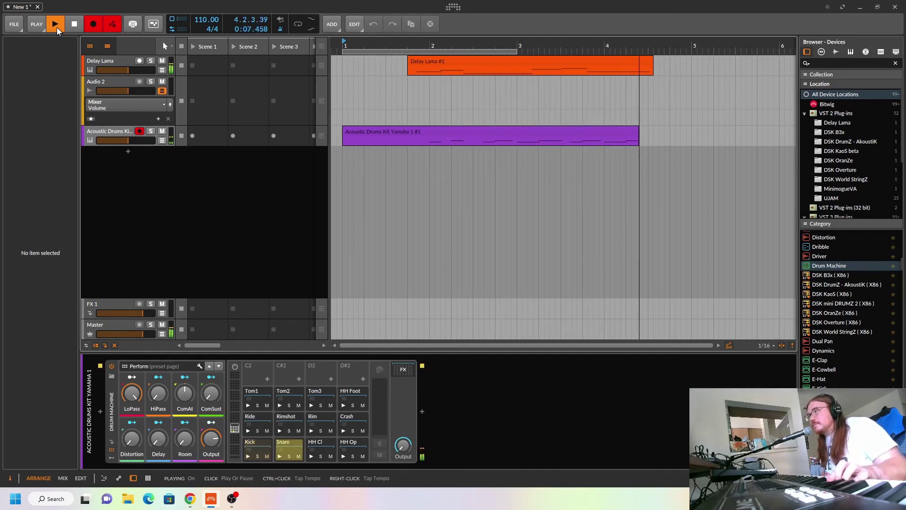
pyautogui.click(57, 27)
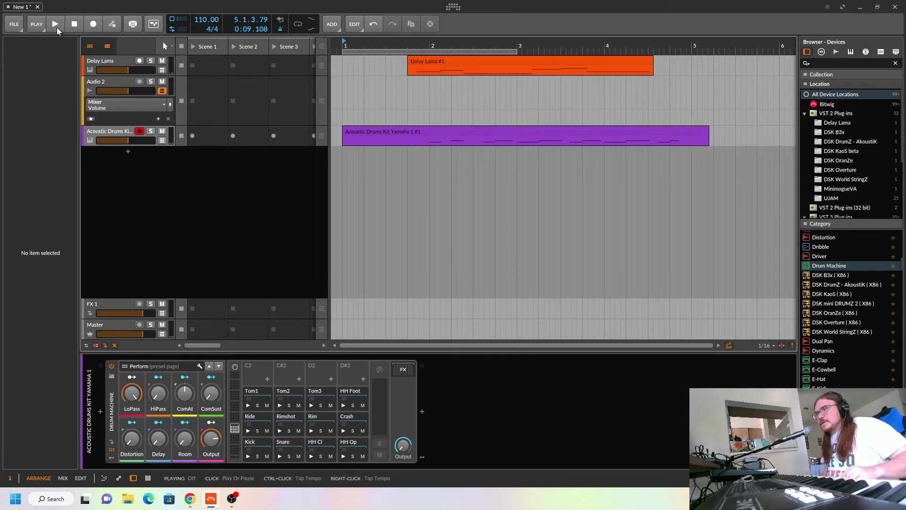